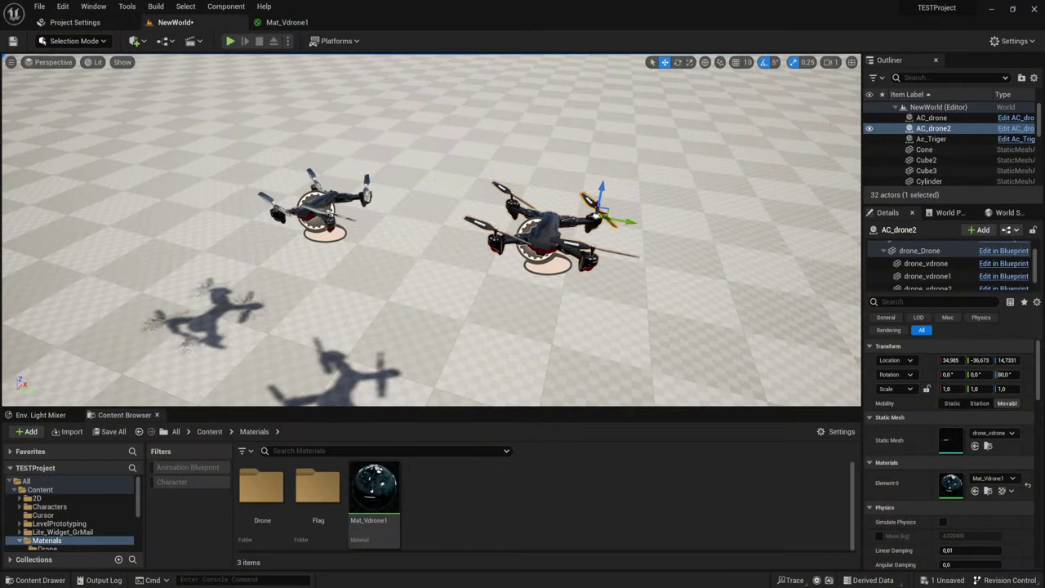
Step: Select the left drone AC_drone and roll it onto its side with the rotate gizmo
right_click(636, 279)
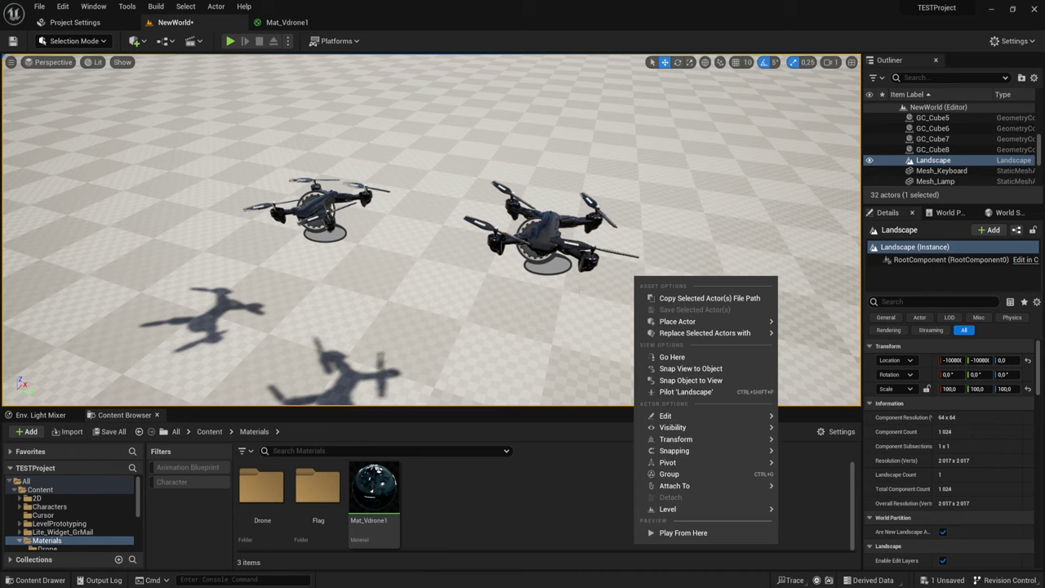
right_drag(636, 279, 616, 286)
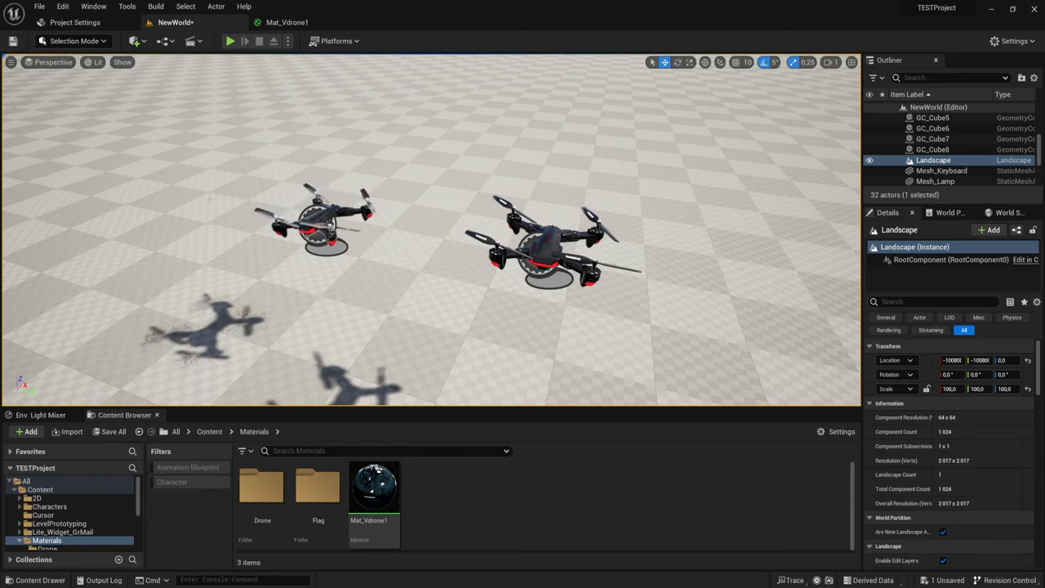
right_drag(431, 227, 435, 235)
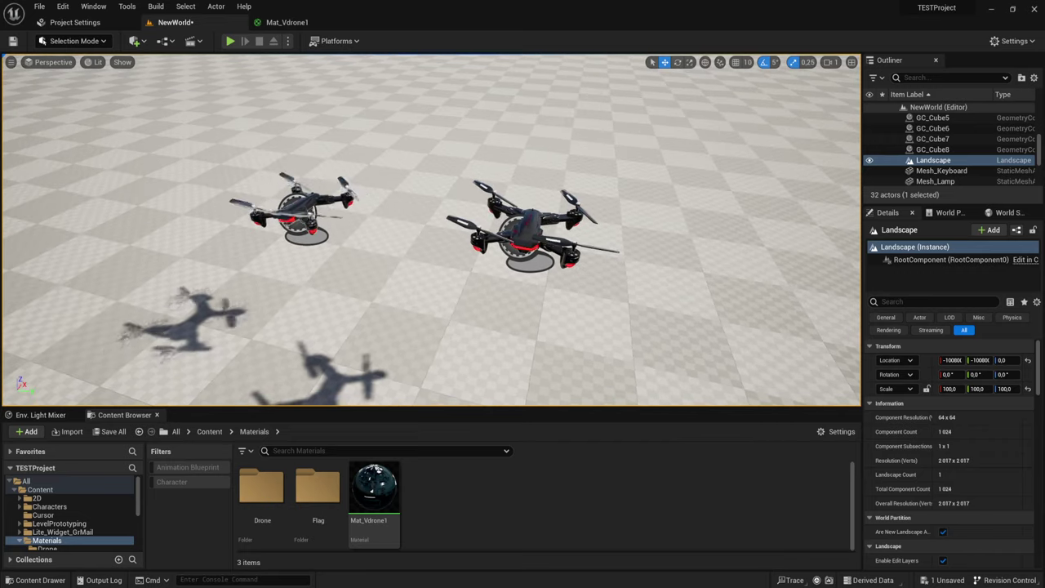
click(291, 213)
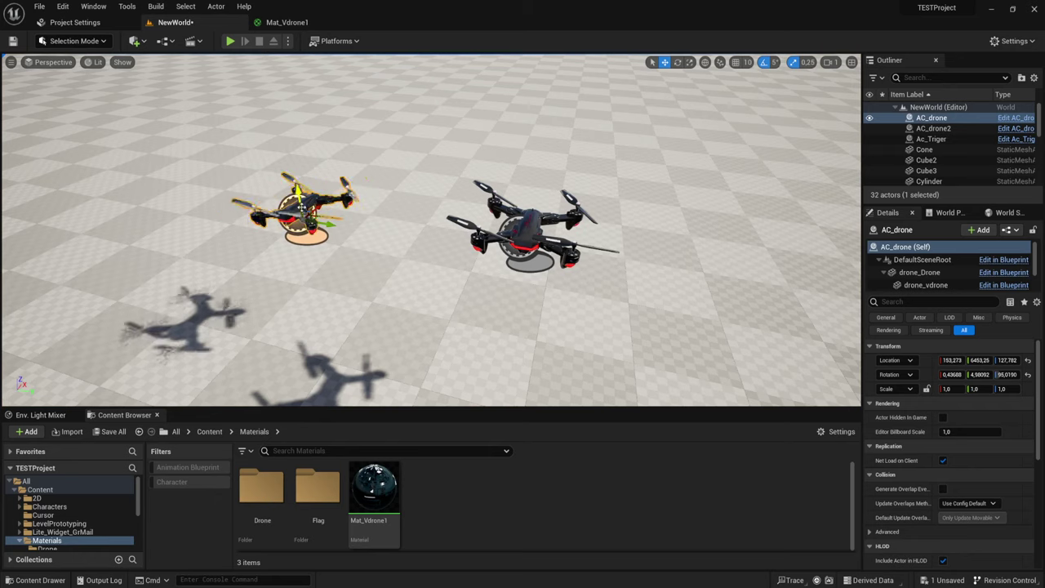
key(e)
drag(287, 245, 273, 222)
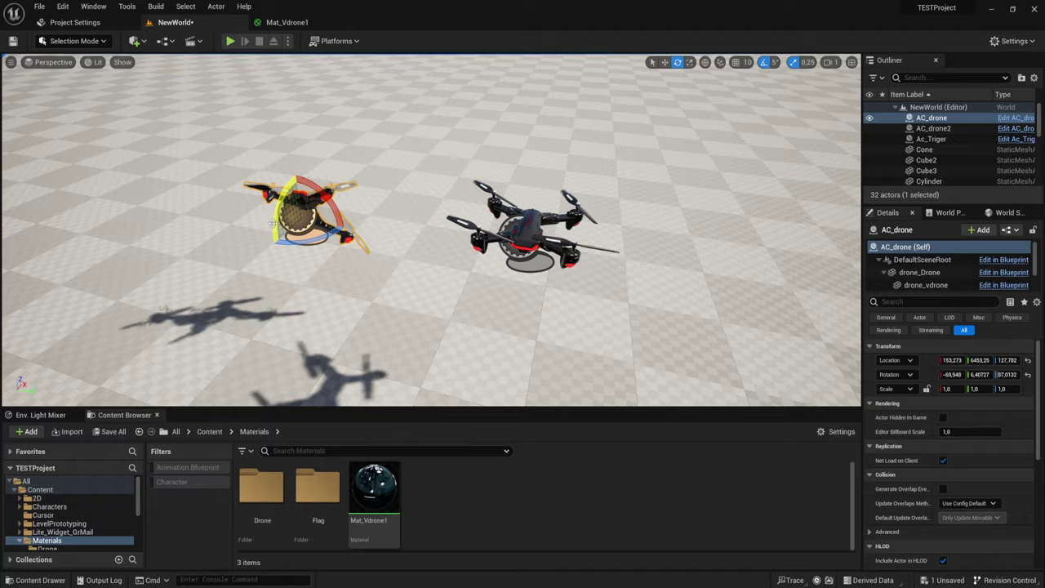
key(f)
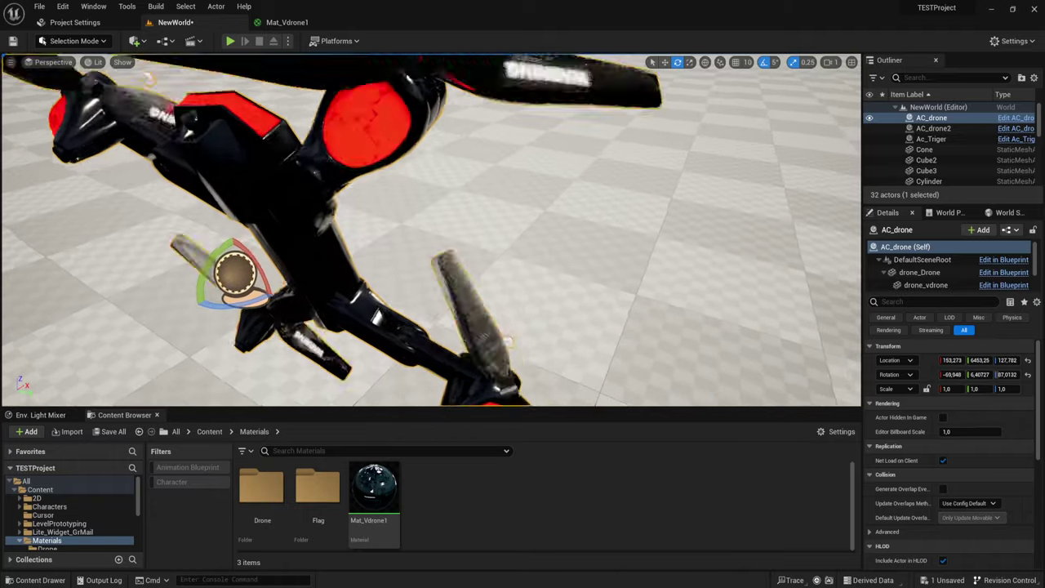
Step: Orbit around the tilted drone to inspect its propellers, then undo a further tilt
right_drag(431, 229, 457, 204)
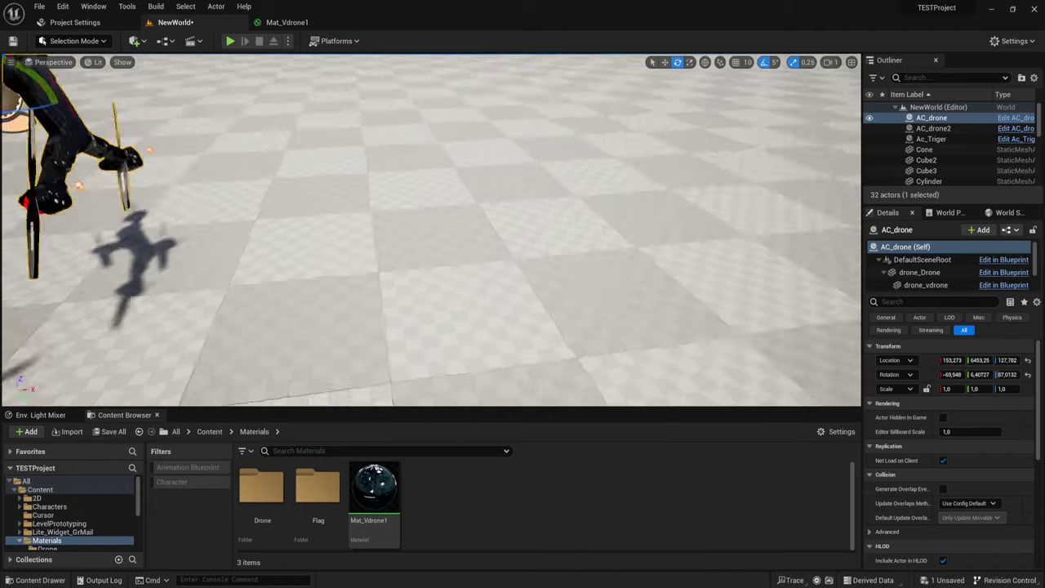
alt+drag(431, 244, 489, 269)
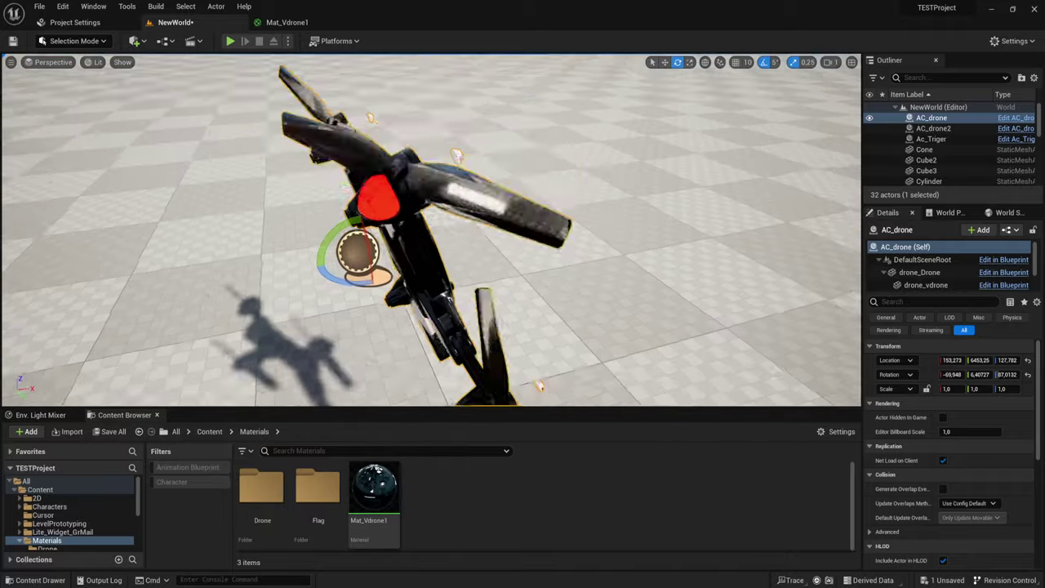
alt+drag(430, 245, 457, 237)
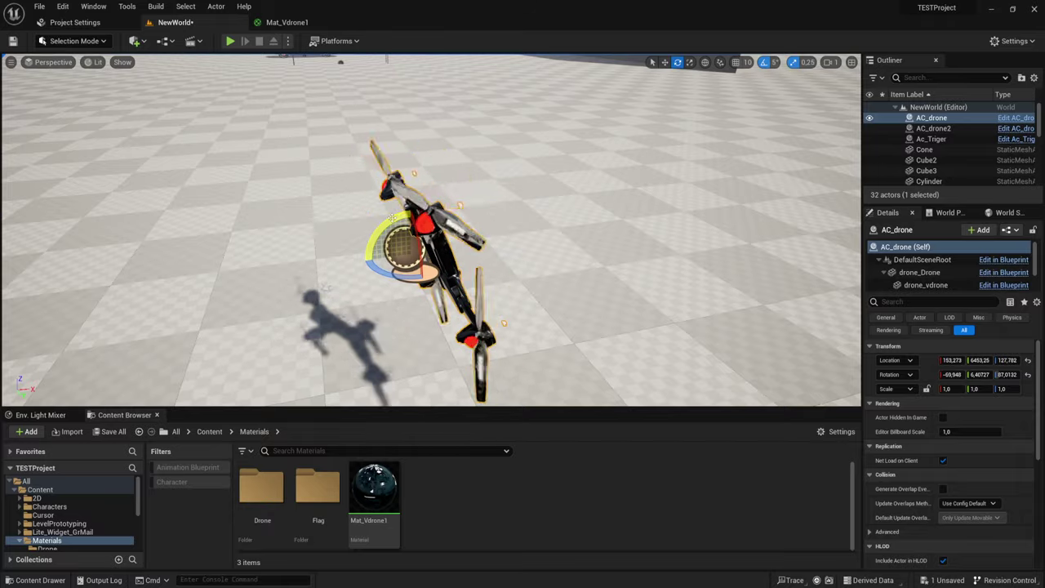
drag(390, 225, 378, 216)
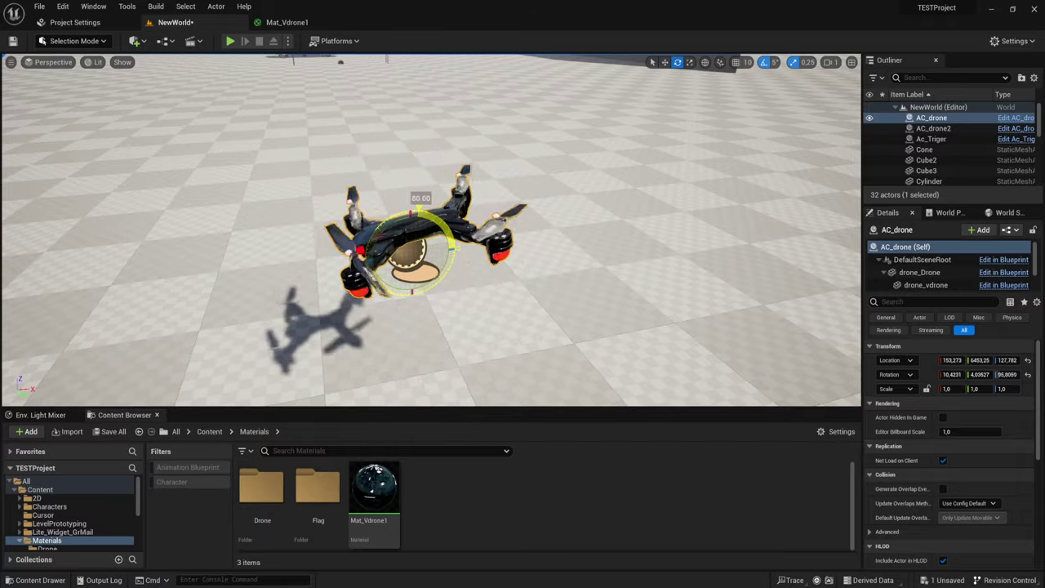
key(ctrl+z)
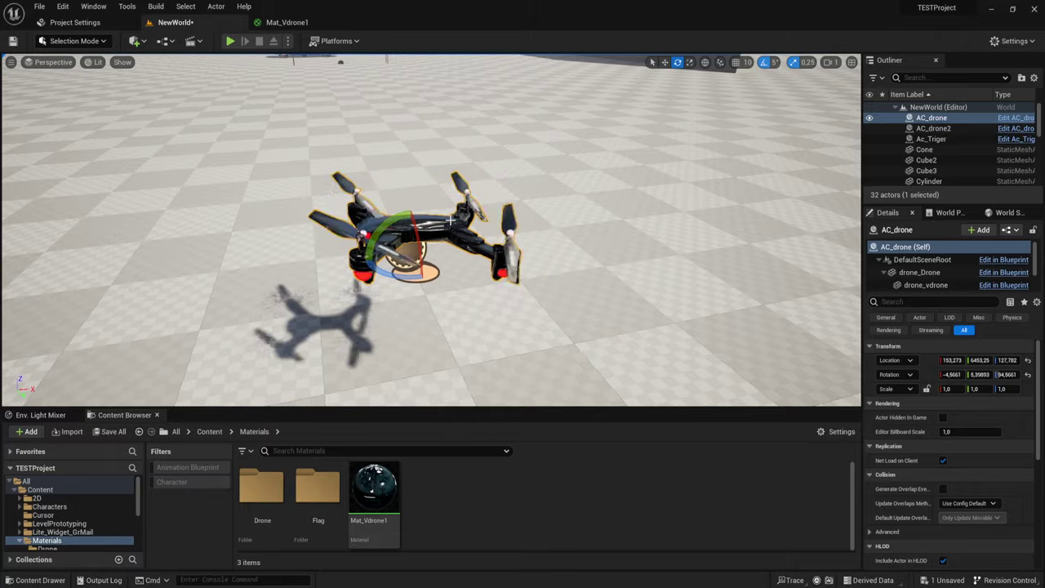
Step: Rotate AC_drone to a steep tilt, view it from below, then select AC_drone2
mouse_move(448, 221)
mouse_down()
mouse_move(449, 244)
mouse_move(400, 221)
mouse_up()
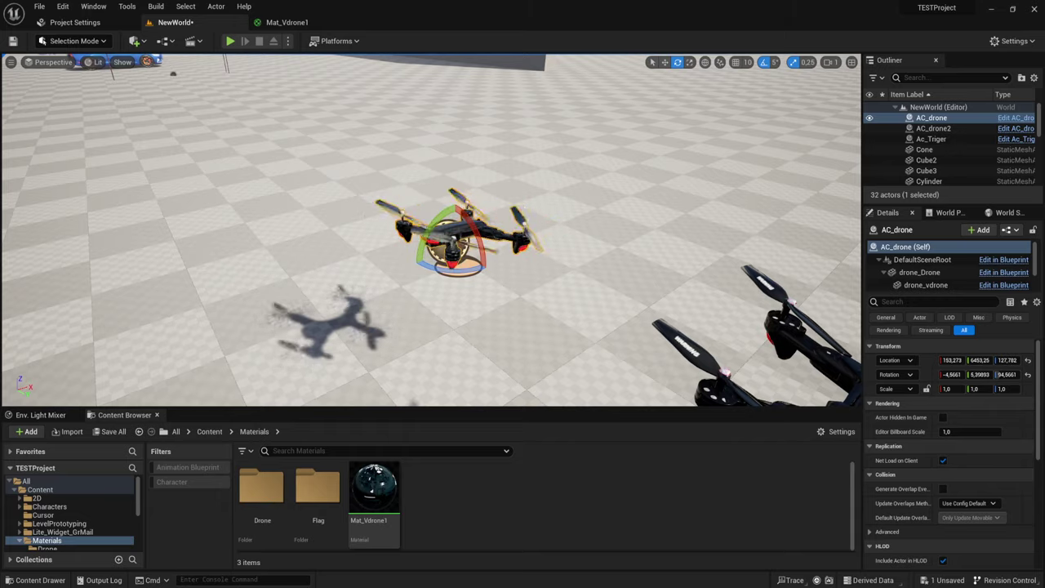
mouse_move(482, 241)
mouse_down()
mouse_move(432, 302)
mouse_move(467, 196)
mouse_up()
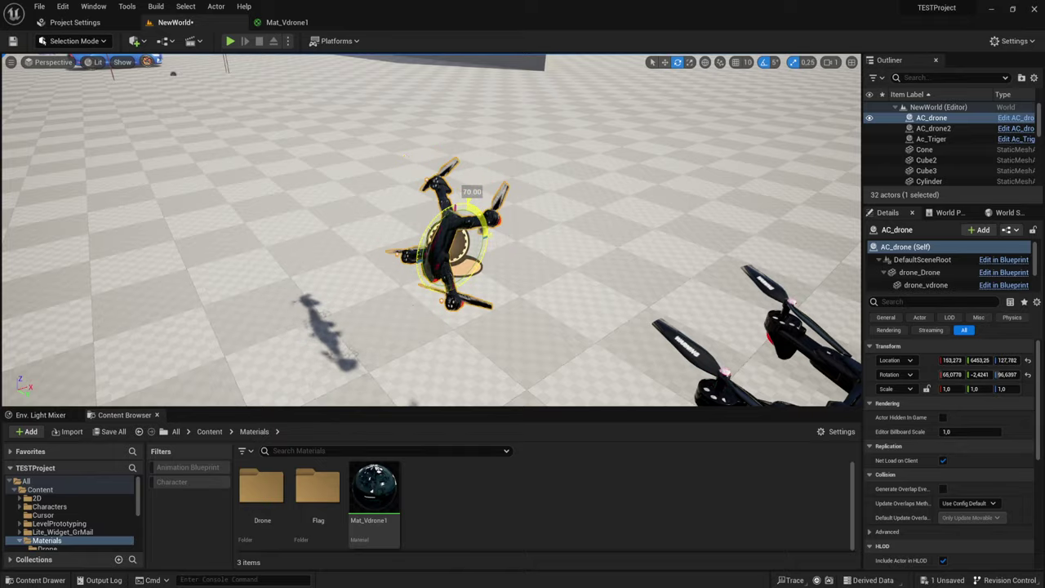
drag(467, 195, 457, 204)
key(f)
alt+drag(398, 260, 399, 260)
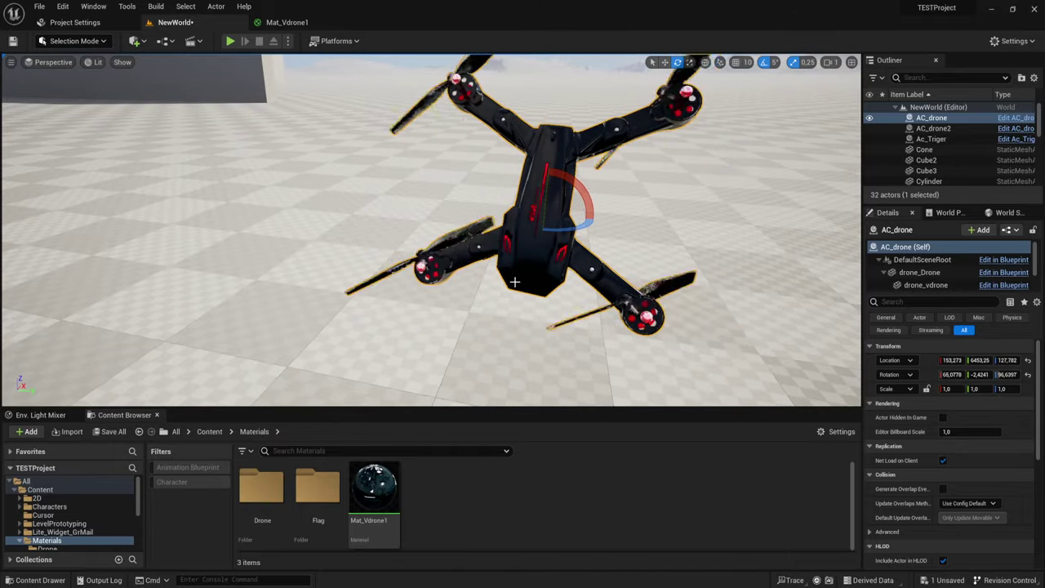
alt+drag(458, 222, 494, 269)
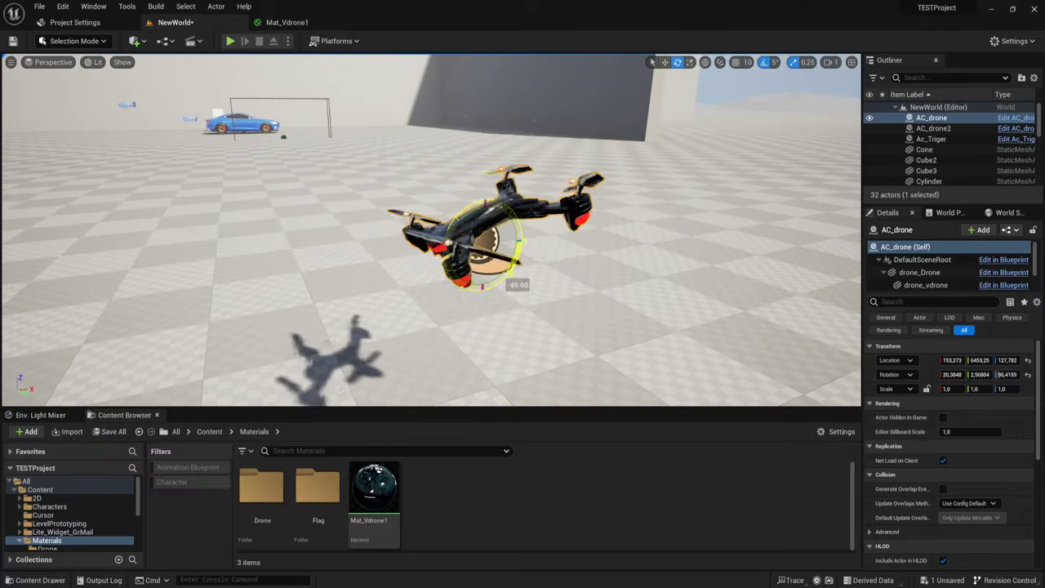
alt+drag(458, 222, 458, 222)
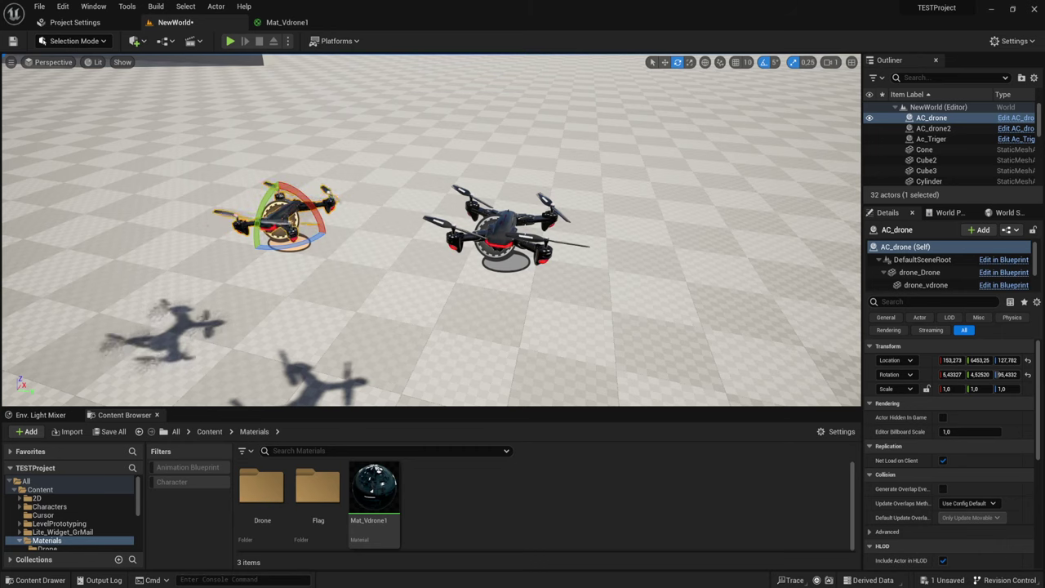
click(499, 232)
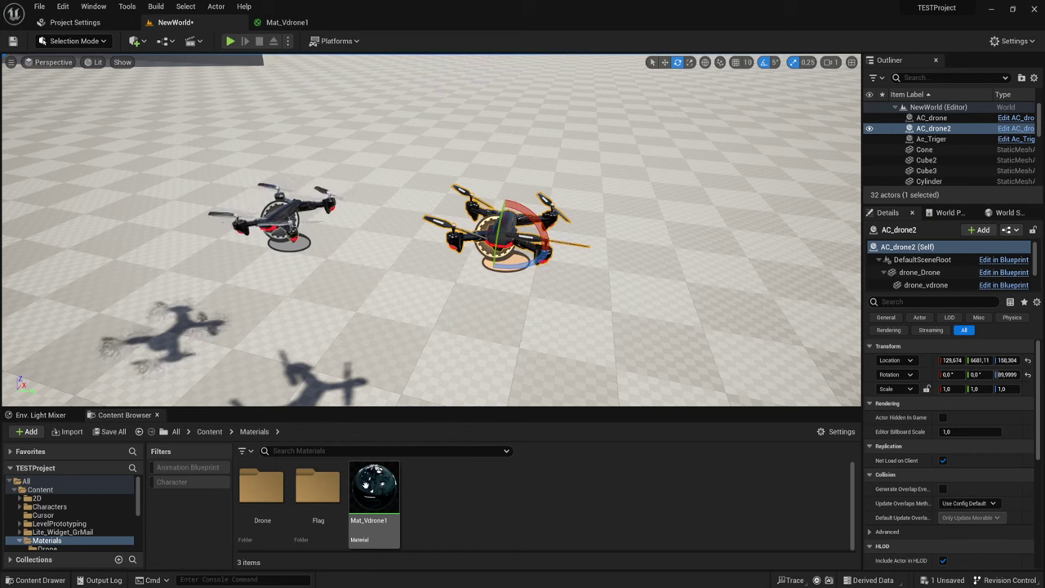
Step: Open the Mat_Vdrone1 material and select its three texture sample nodes
double_click(381, 480)
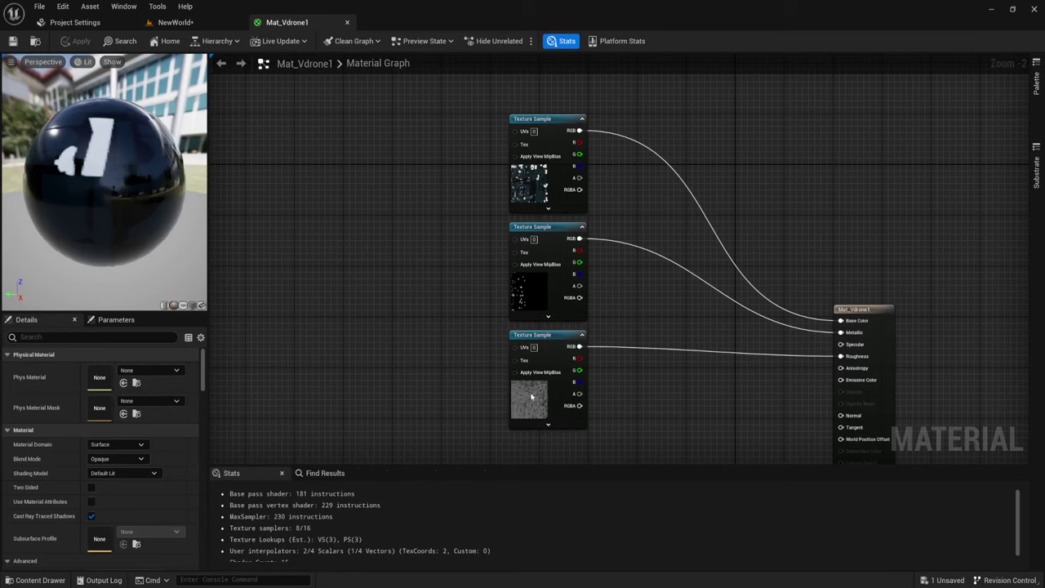
scroll(470, 169, down, 3)
drag(395, 116, 532, 325)
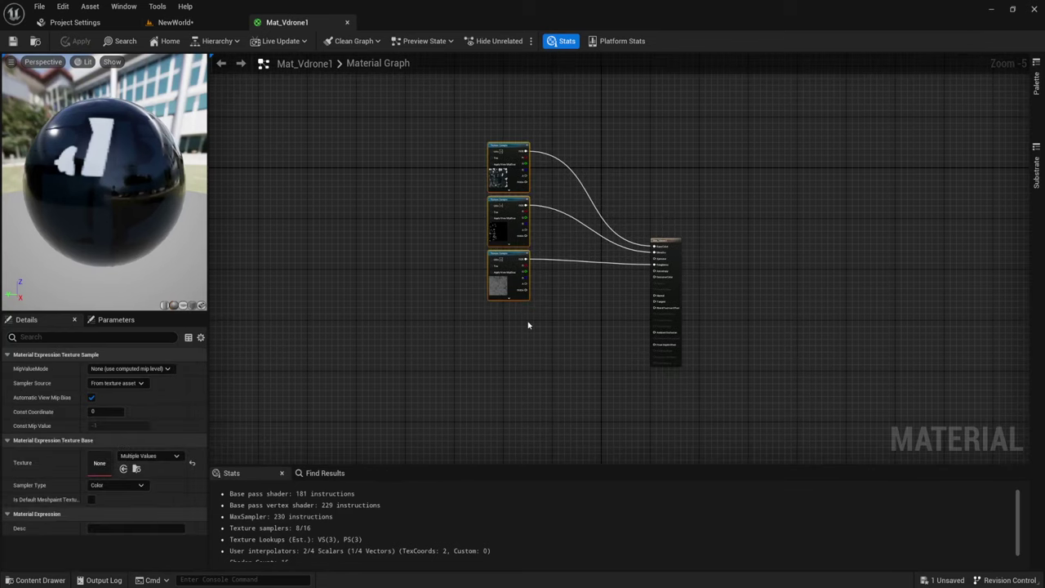
right_drag(532, 325, 634, 280)
scroll(637, 280, up, 3)
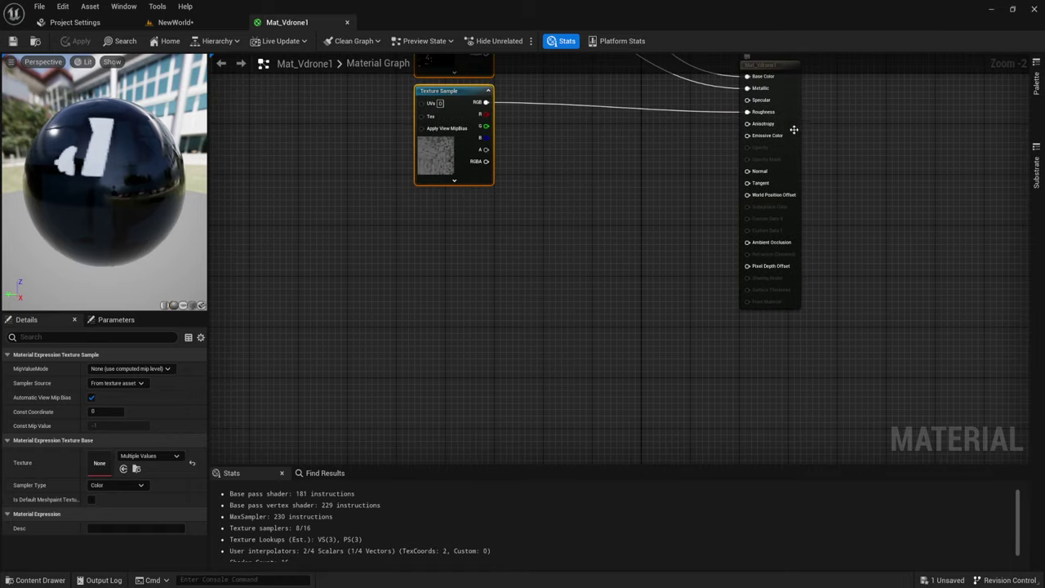
Step: Move the material output node down-right and bring up the add-node list in free space
drag(789, 74, 813, 125)
right_drag(721, 324, 601, 281)
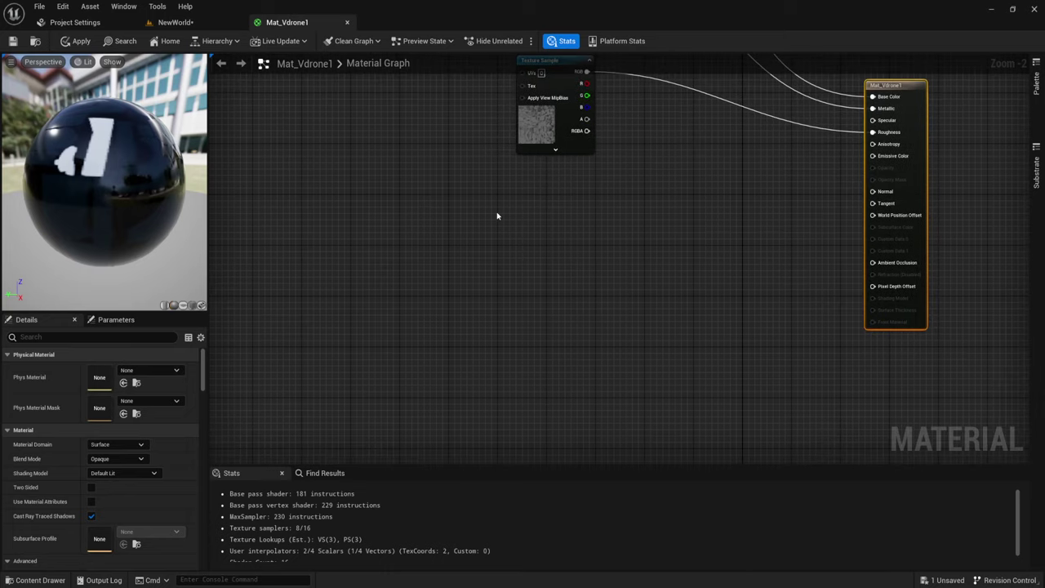
right_click(383, 213)
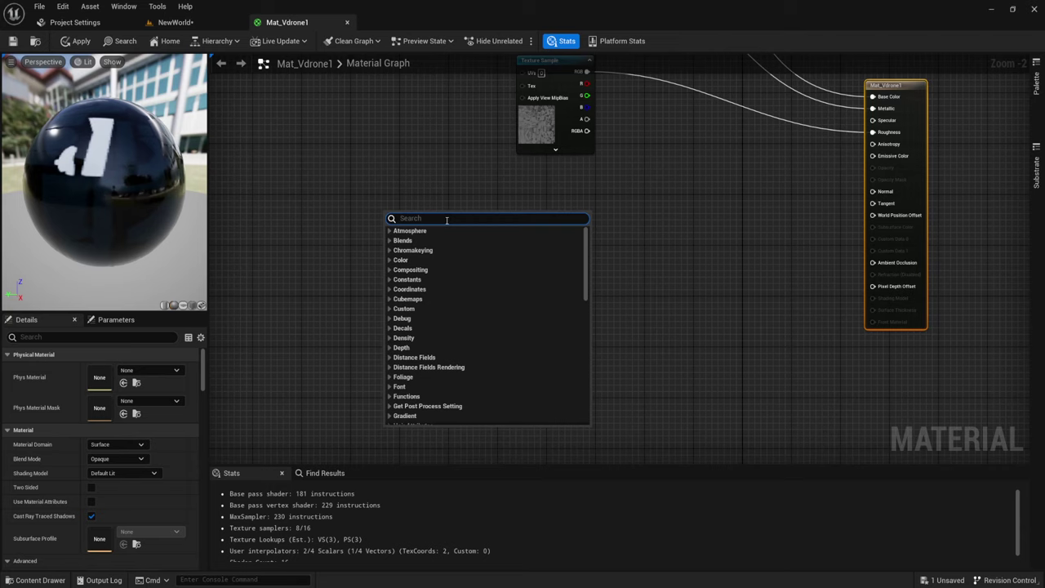
Step: Search 'rotate' and place a RotateAboutAxis node below the texture sample
text(кщефеу)
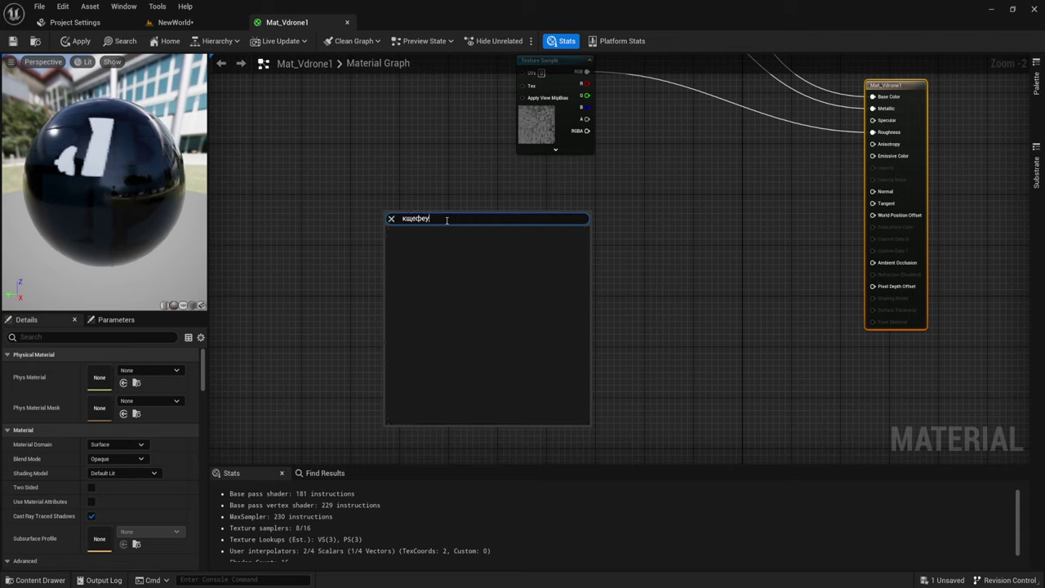
key(BackSpace)
key(BackSpace)
key(BackSpace)
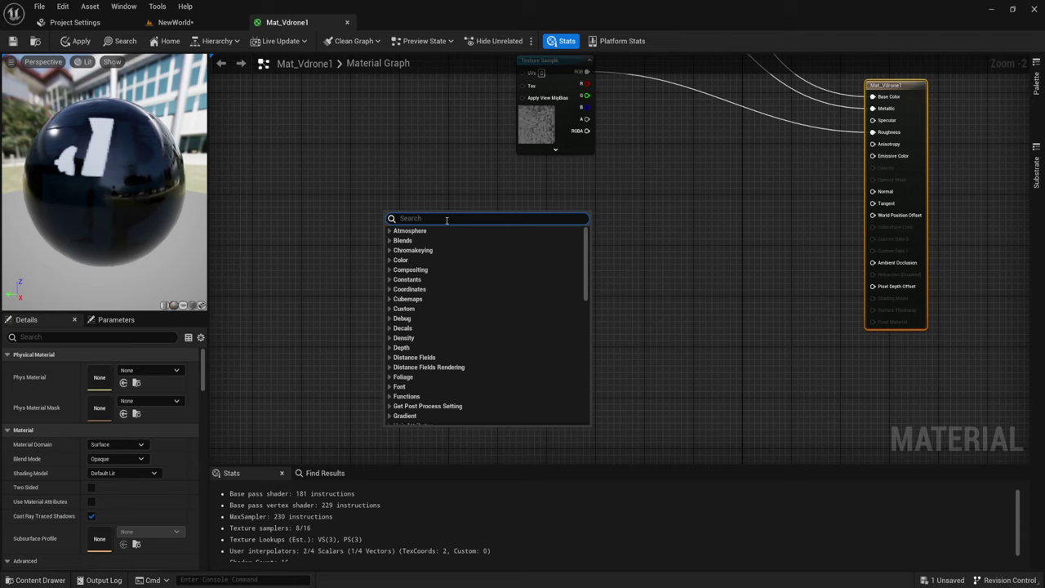
text(rto)
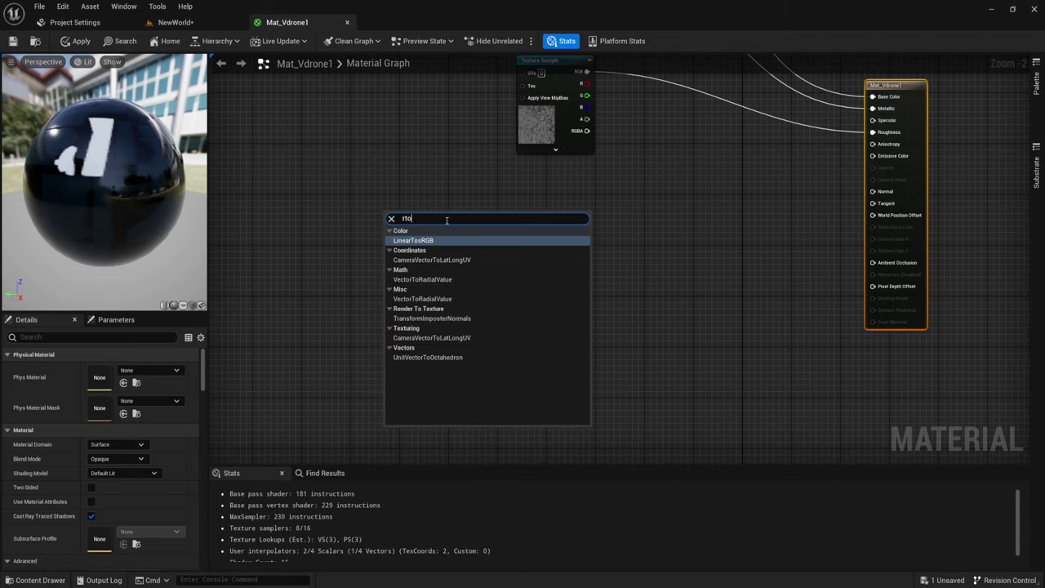
key(BackSpace)
key(BackSpace)
key(BackSpace)
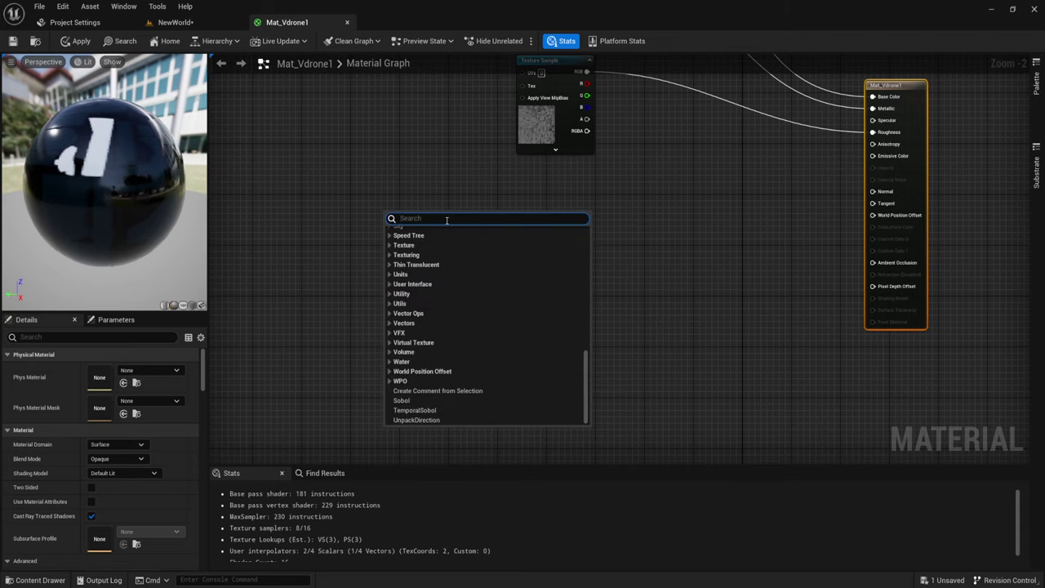
text(rotate)
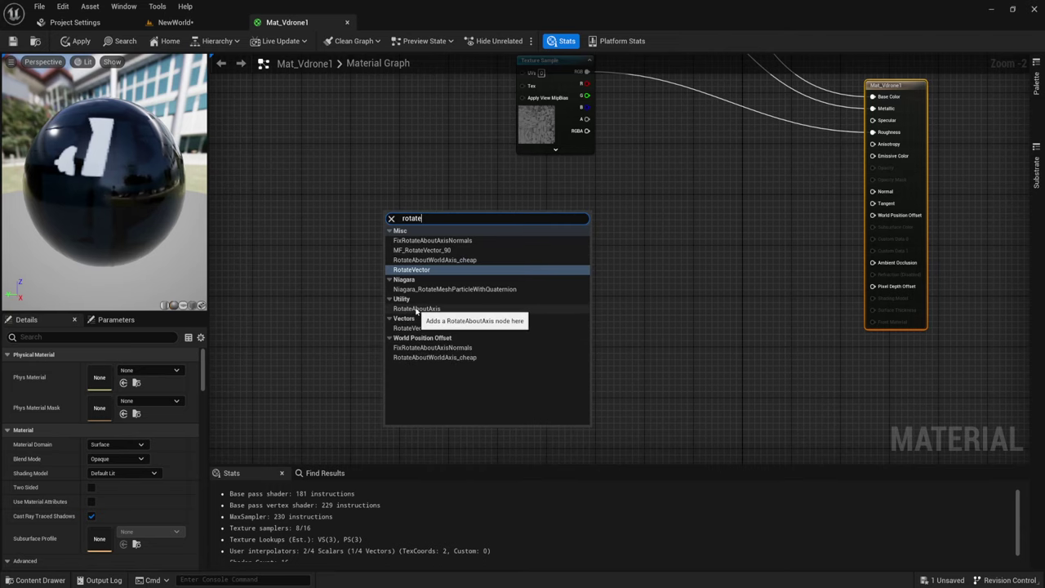
click(416, 309)
drag(424, 211, 574, 287)
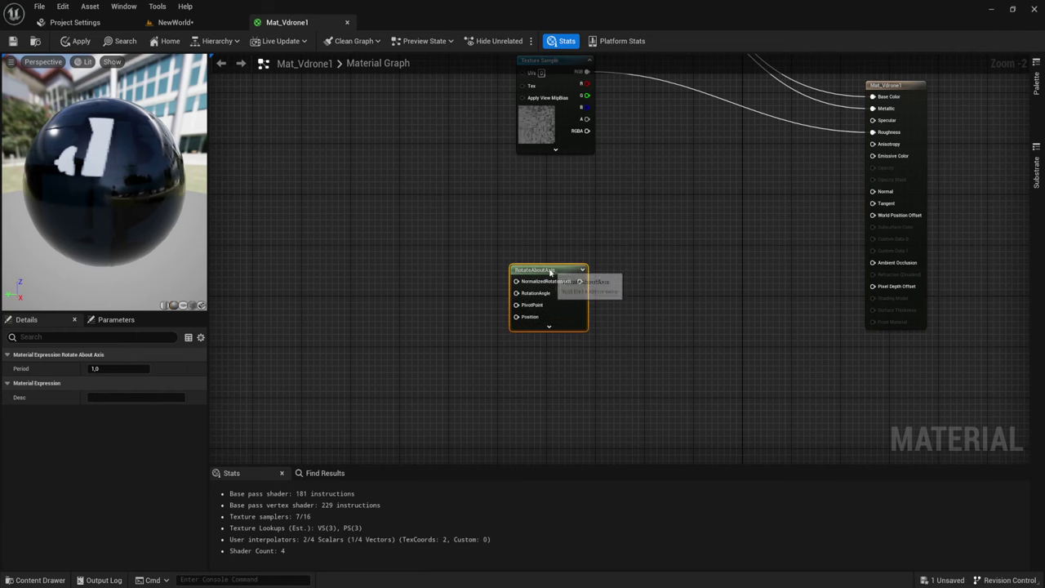
right_drag(684, 328, 626, 278)
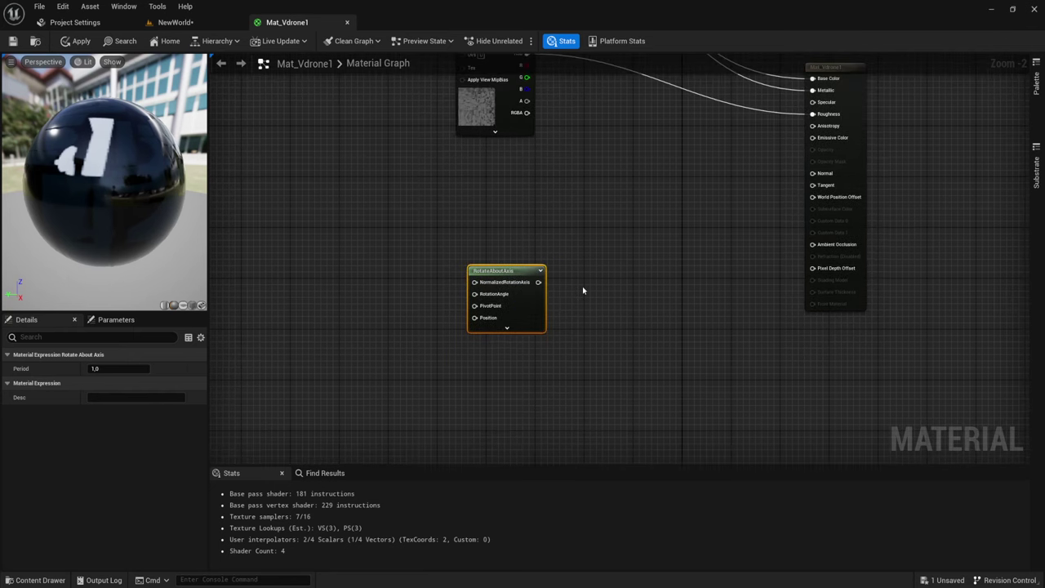
right_drag(582, 286, 625, 300)
Step: Add a Vertex Color node and place it above RotateAboutAxis
right_click(391, 193)
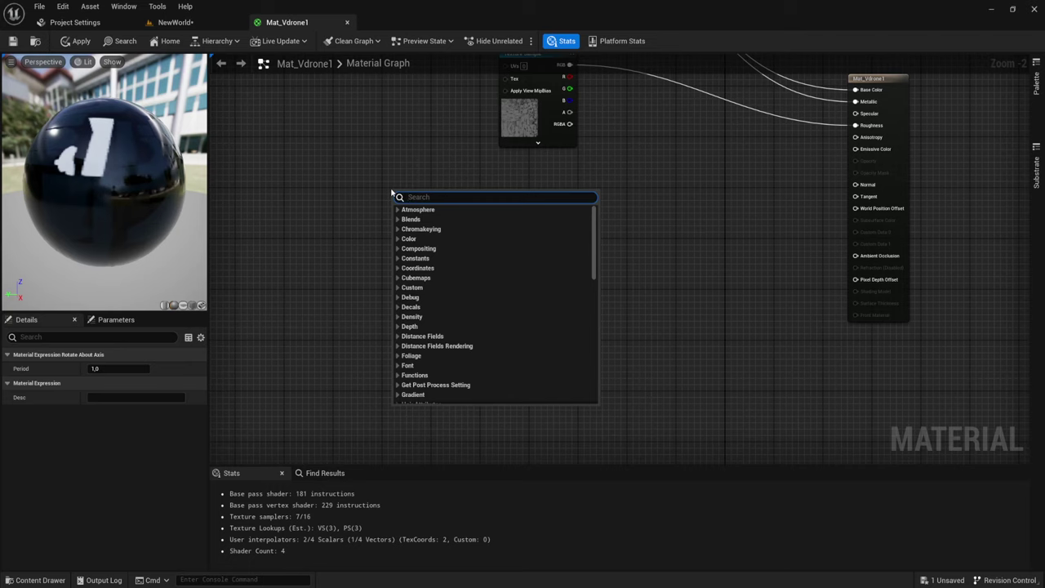
text(verrt)
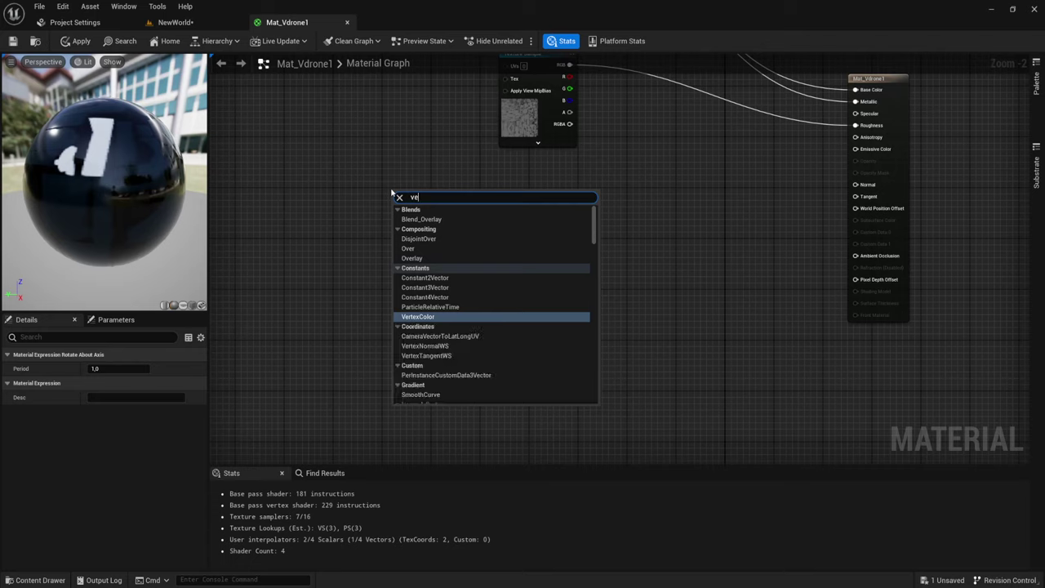
key(BackSpace)
key(BackSpace)
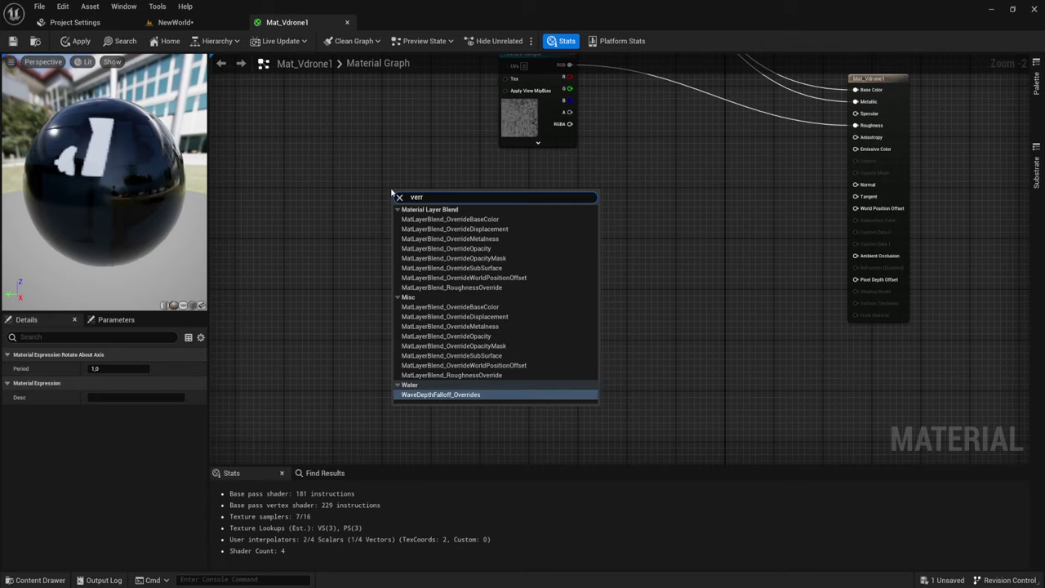
text(e)
key(BackSpace)
key(BackSpace)
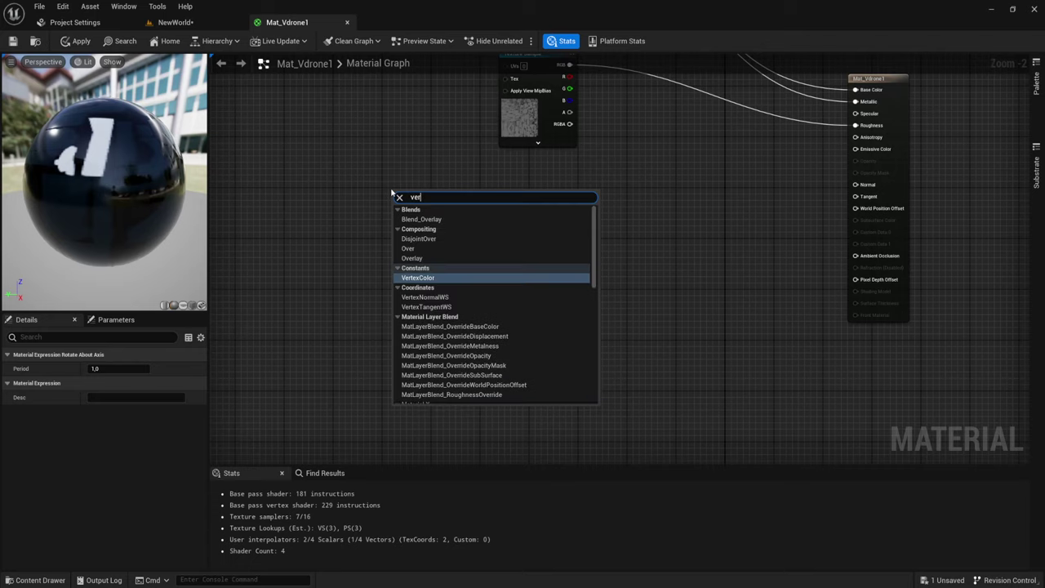
text(te)
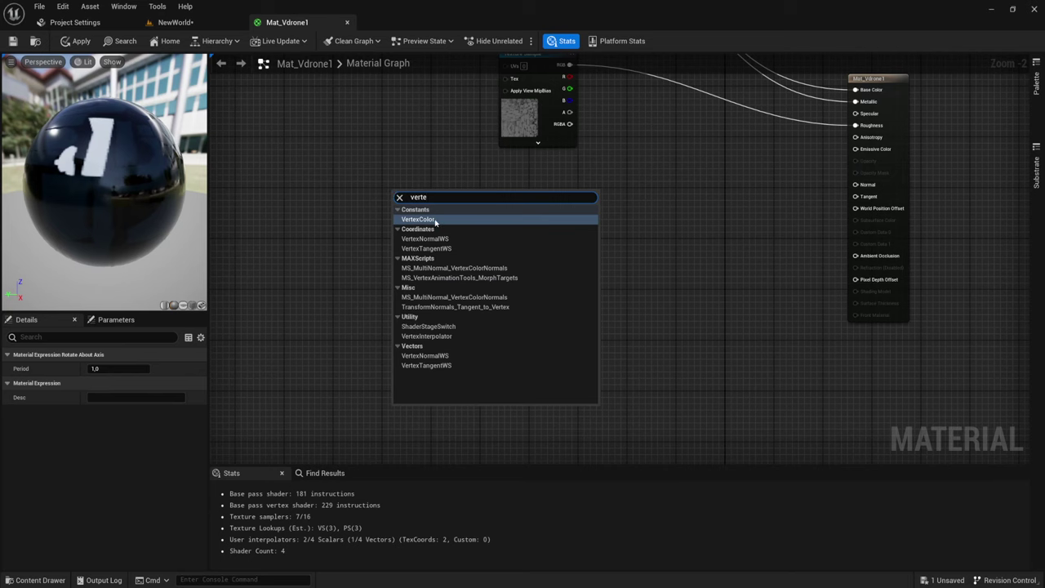
click(417, 219)
right_drag(421, 204, 360, 198)
drag(338, 186, 456, 167)
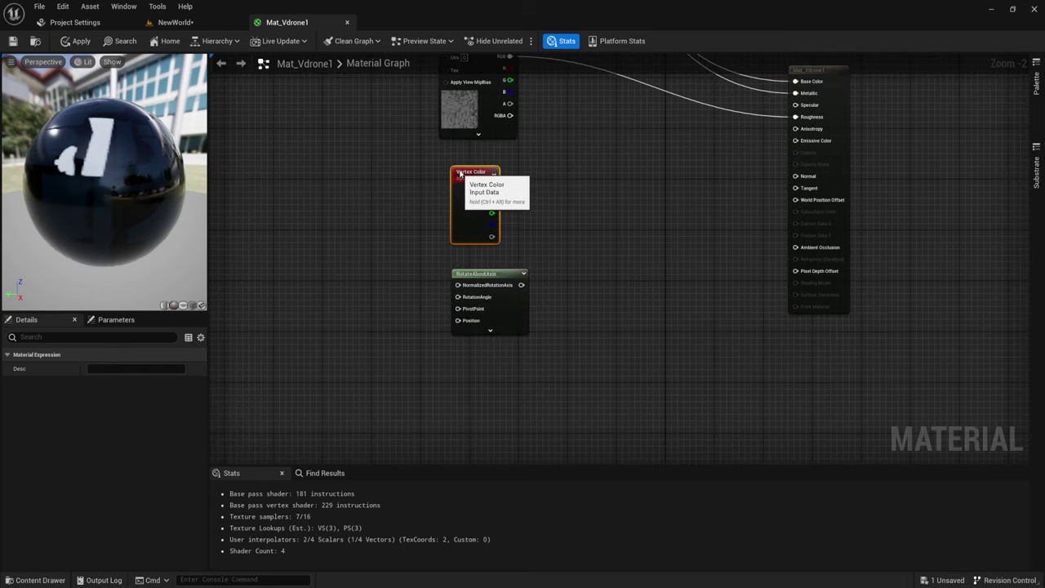
Step: Multiply Vertex Color (A) by RotateAboutAxis (B) and feed the result into World Position Offset
click(592, 220)
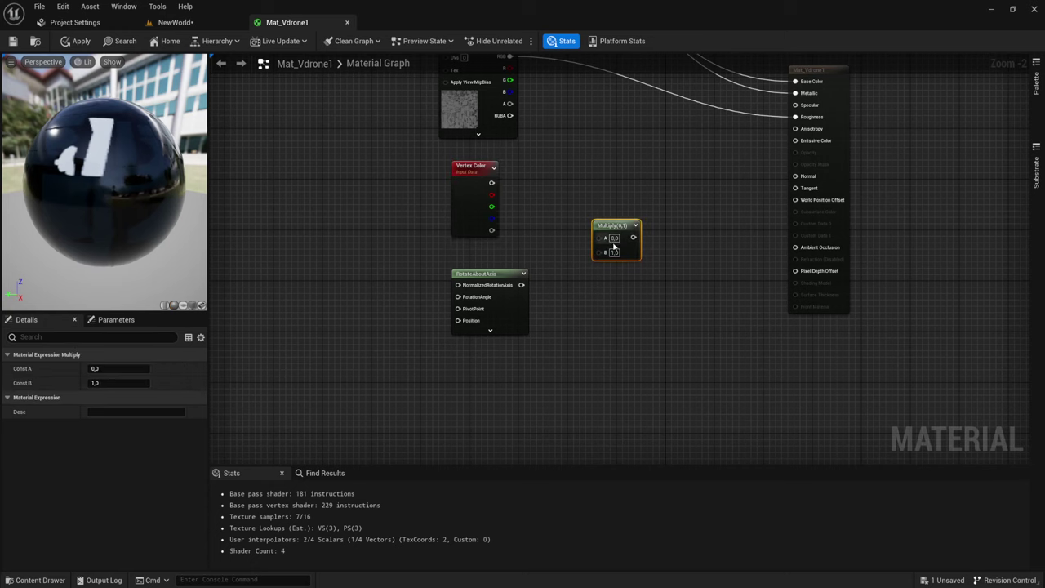
mouse_move(600, 238)
mouse_down()
mouse_move(478, 178)
mouse_move(600, 238)
mouse_up()
key(Escape)
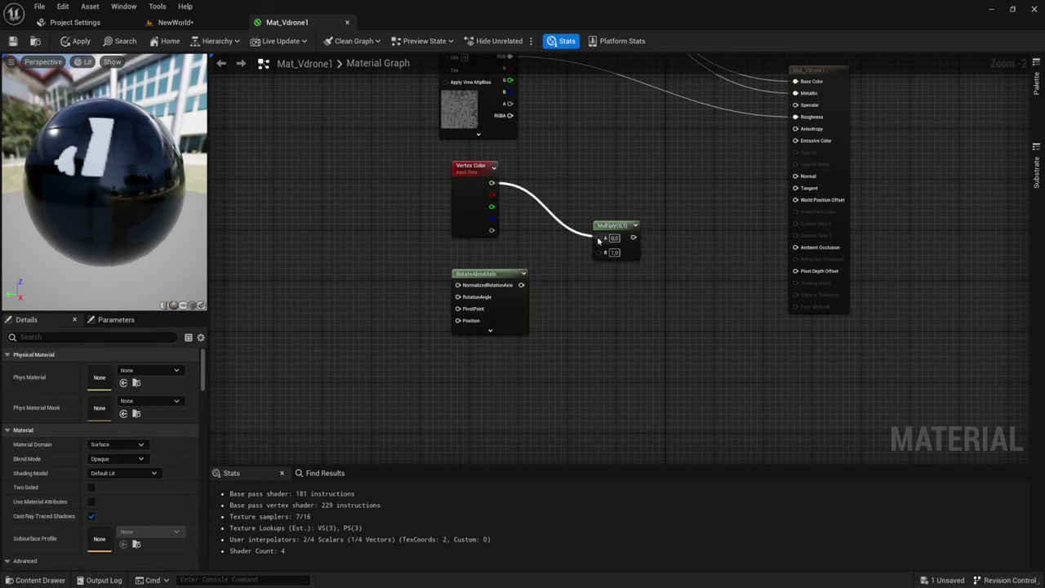
drag(521, 284, 600, 249)
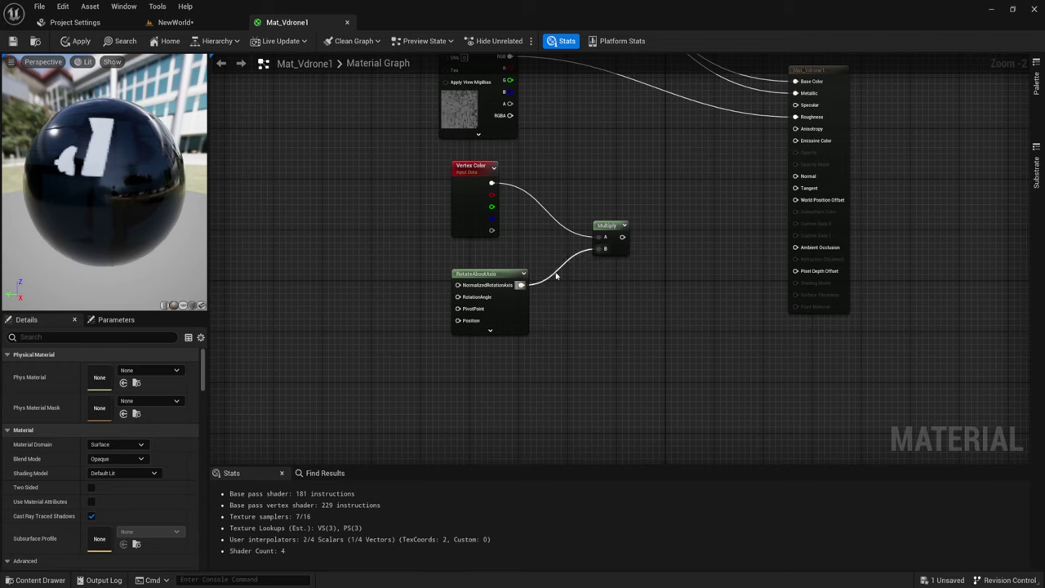
drag(623, 237, 795, 200)
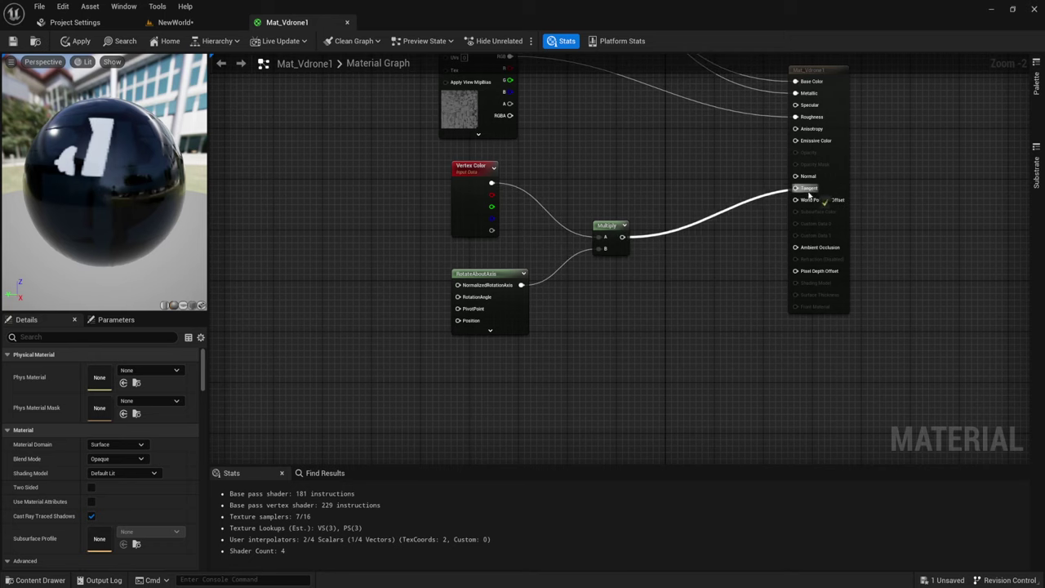
Step: Move the three connected nodes right together and recenter the graph
ctrl+click(491, 222)
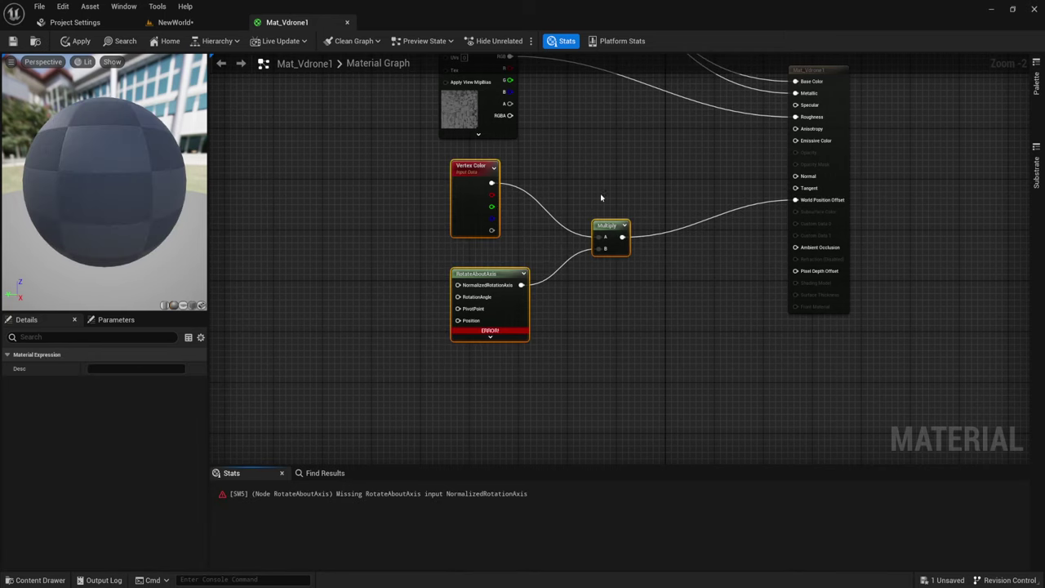
ctrl+click(622, 227)
drag(622, 227, 754, 213)
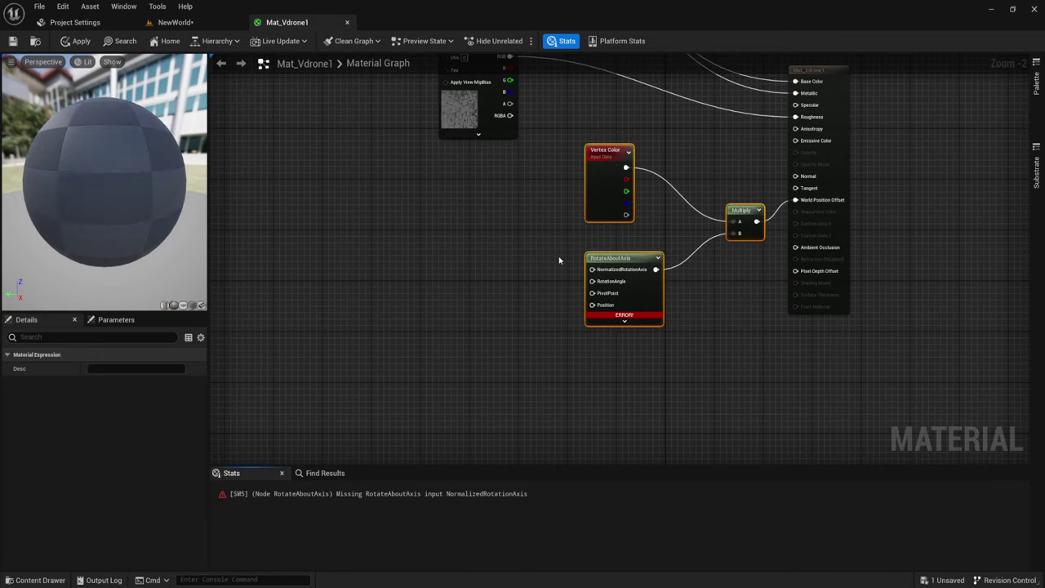
right_drag(559, 259, 560, 237)
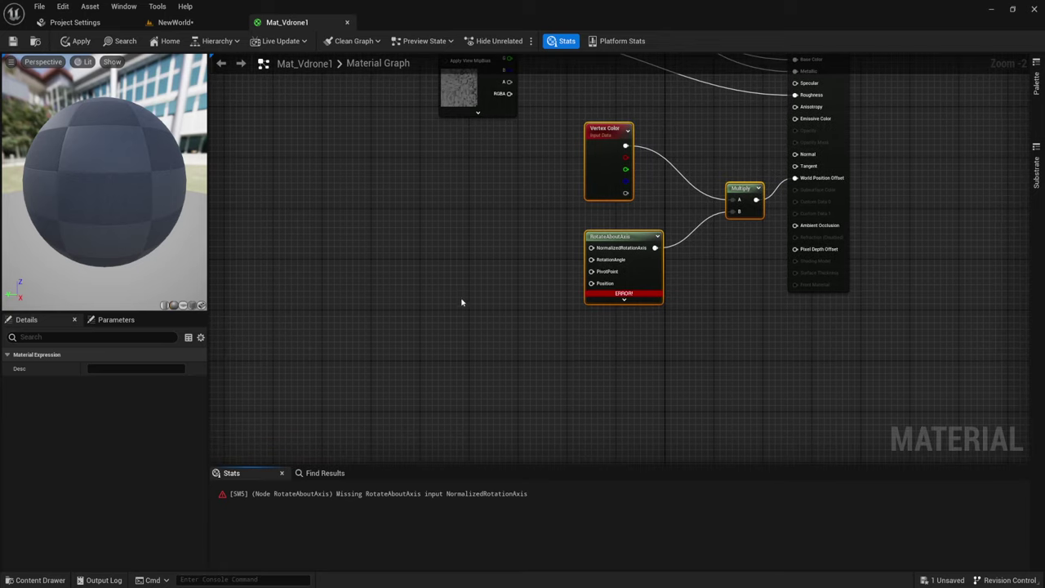
right_drag(461, 302, 512, 294)
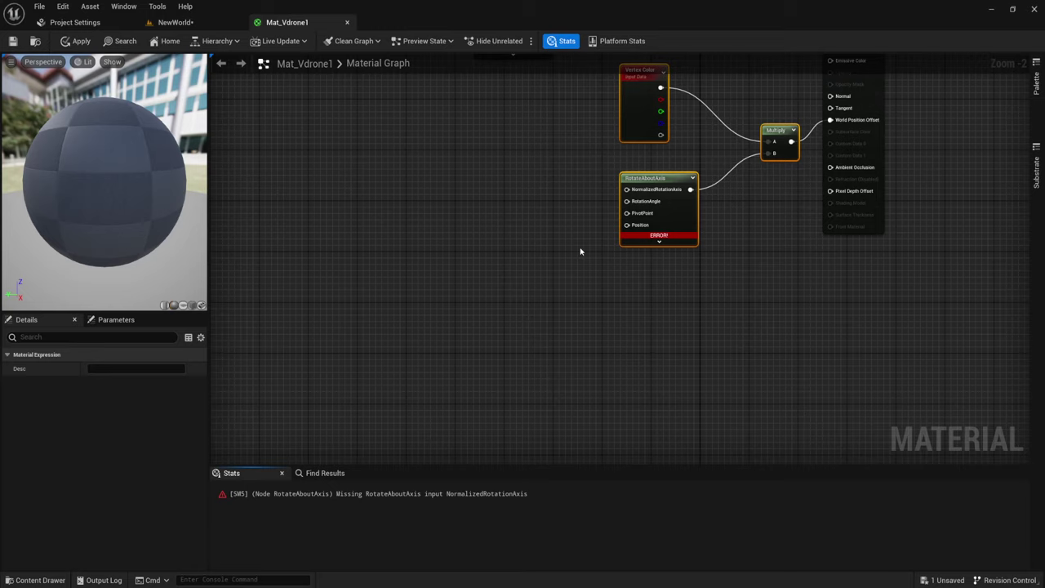
Step: Add an Absolute World Position node and wire its XYZ into RotateAboutAxis Position
right_click(447, 303)
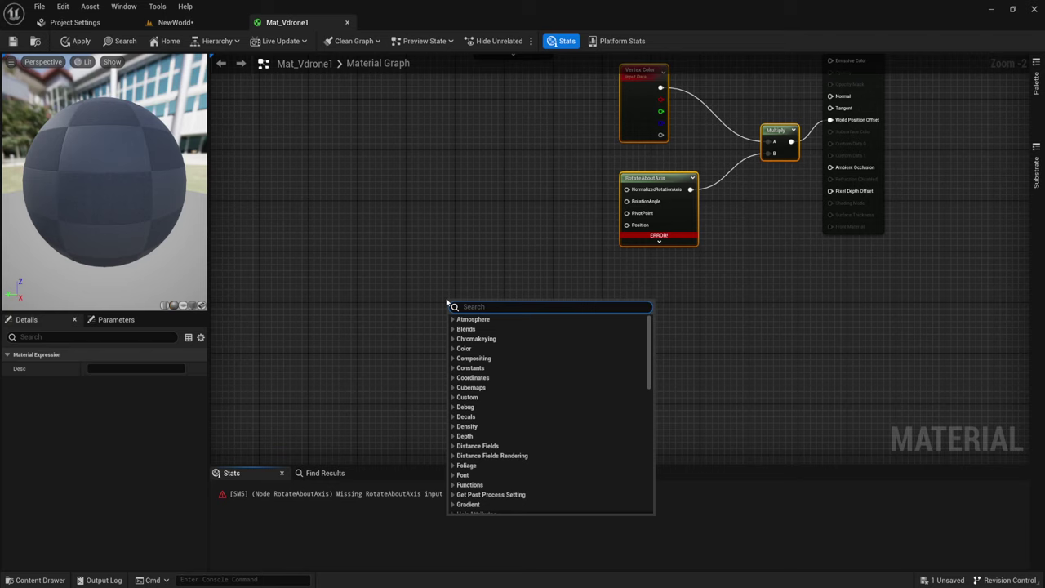
text(wor)
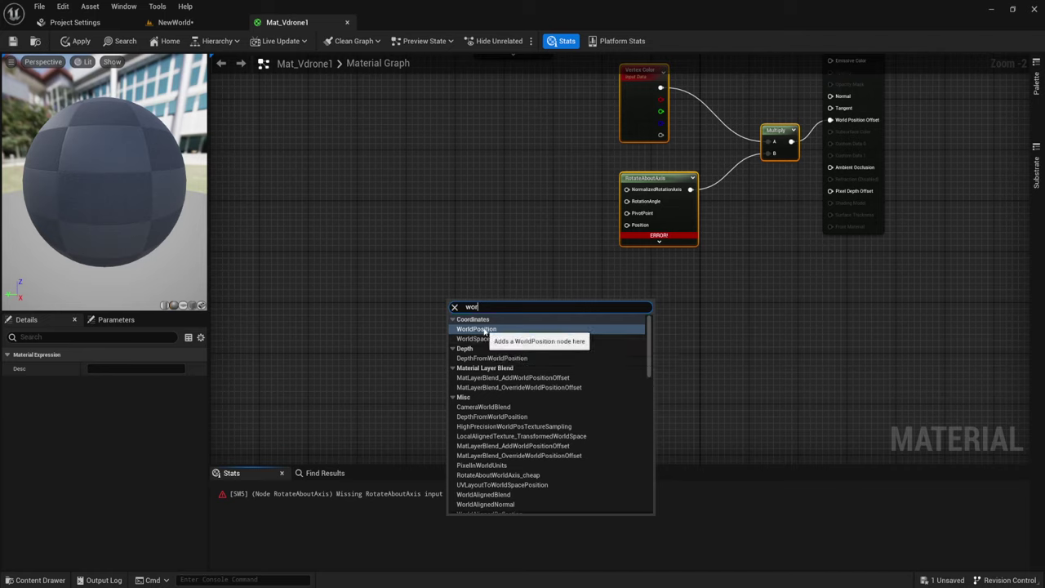
click(482, 329)
drag(512, 321, 626, 225)
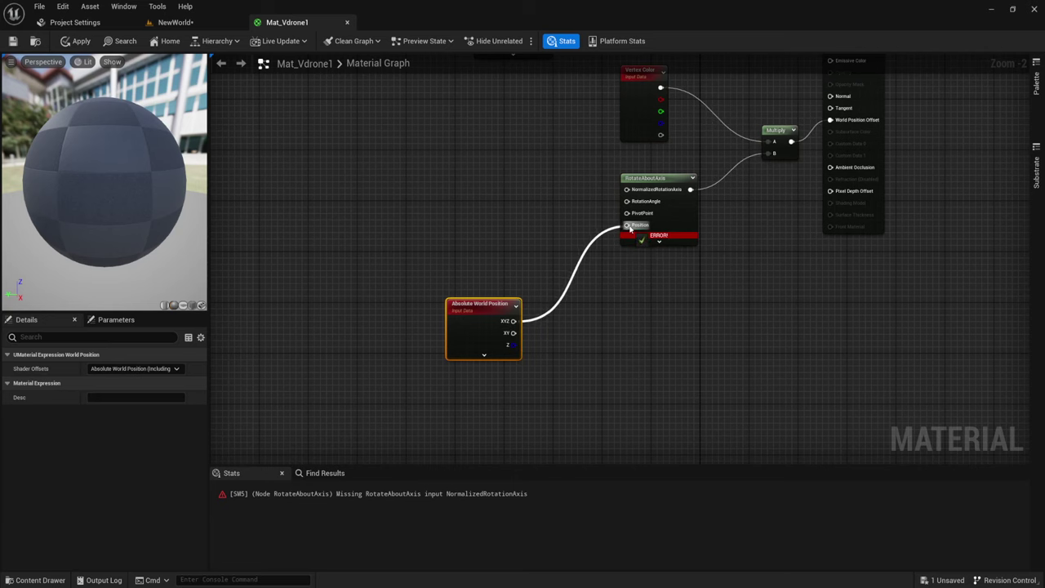
drag(497, 304, 506, 314)
right_drag(518, 242, 550, 261)
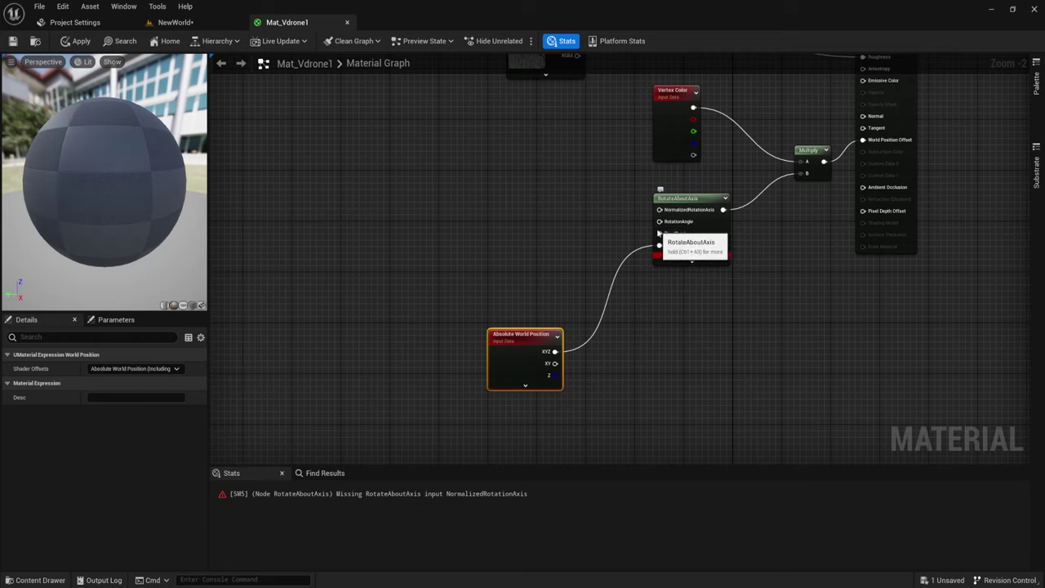
Step: Add an ObjectPivotPoint node, wire Object Pivot Location into PivotPoint, and shift both input nodes right
right_click(477, 277)
text(o)
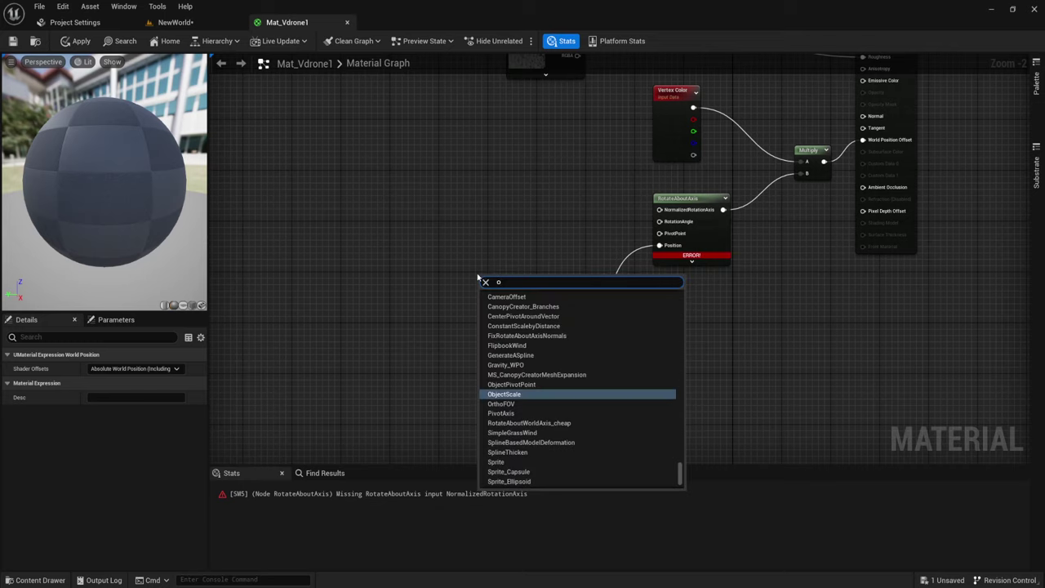
text(ble)
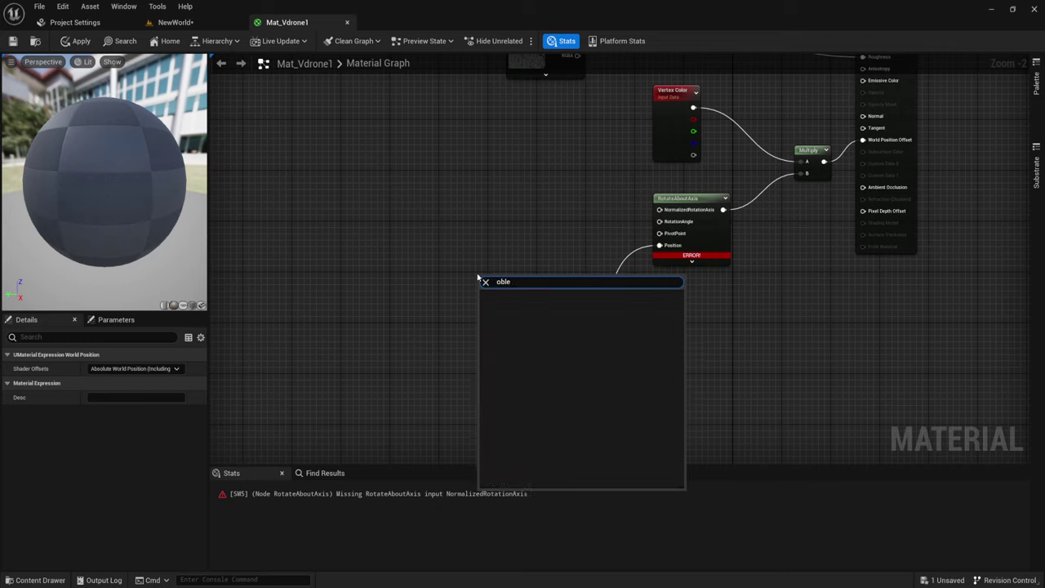
key(BackSpace)
key(BackSpace)
text(je)
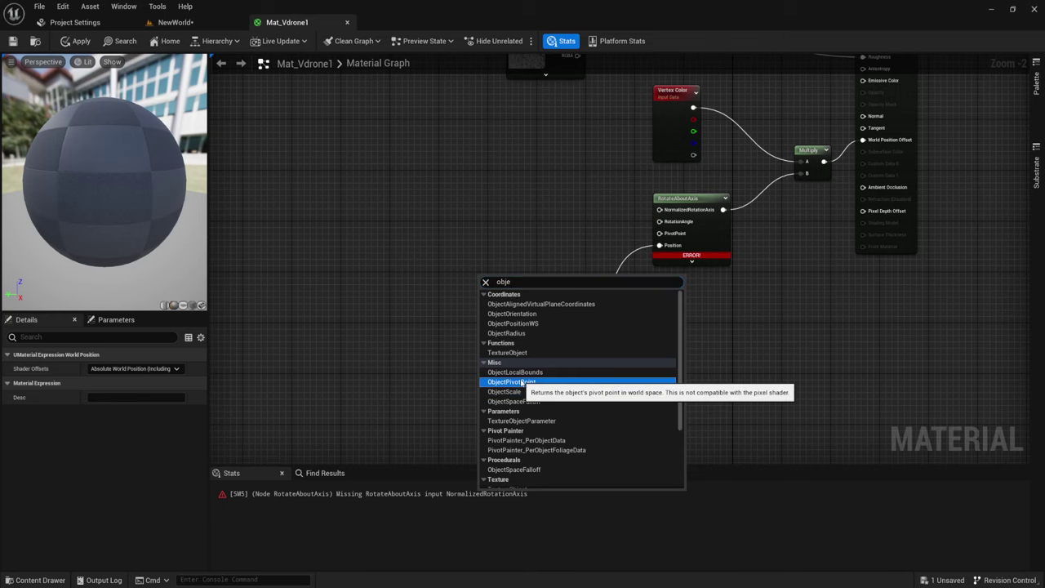
click(512, 381)
mouse_move(543, 290)
mouse_down()
mouse_move(663, 243)
mouse_move(659, 233)
mouse_up()
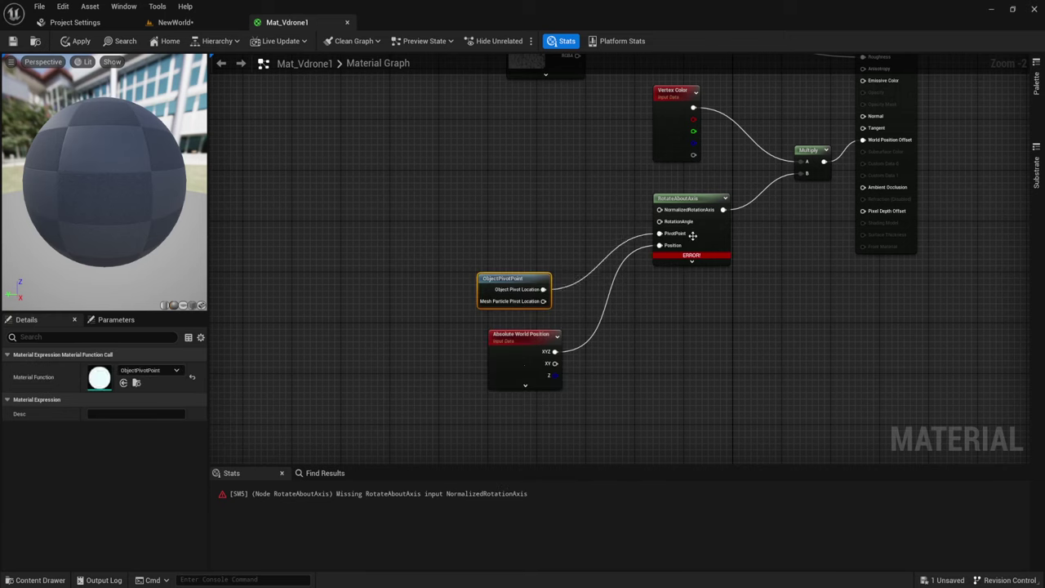
drag(517, 279, 528, 290)
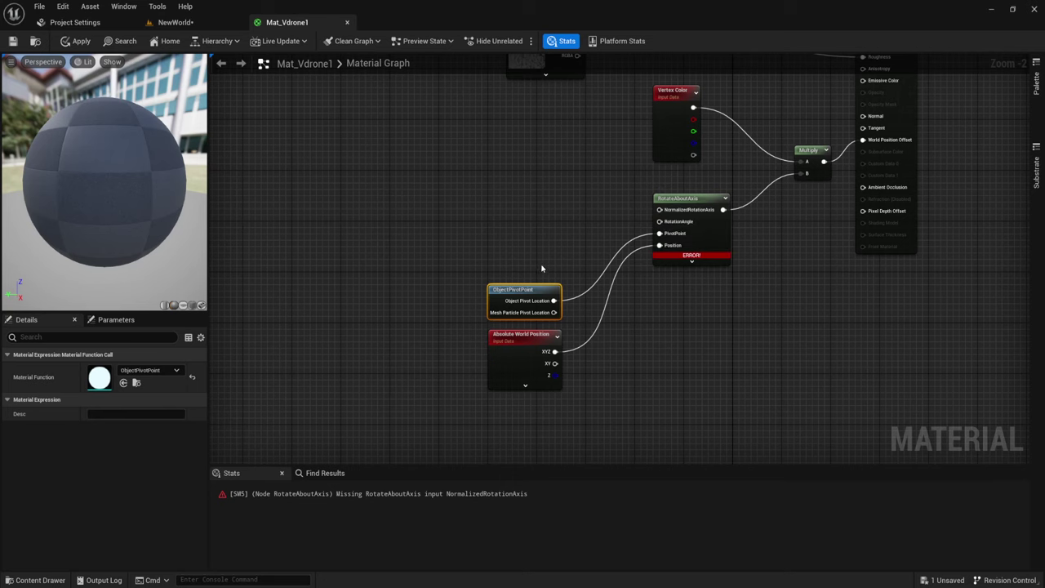
drag(467, 261, 553, 350)
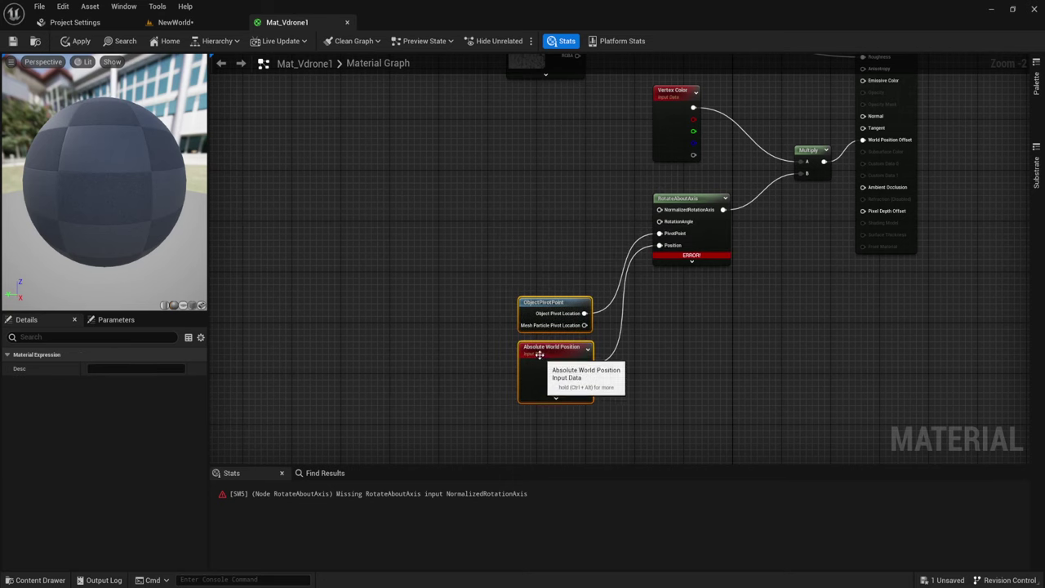
right_drag(488, 276, 541, 289)
Step: Add a Time node, multiply it, and wire the Multiply output into RotationAngle
right_click(420, 237)
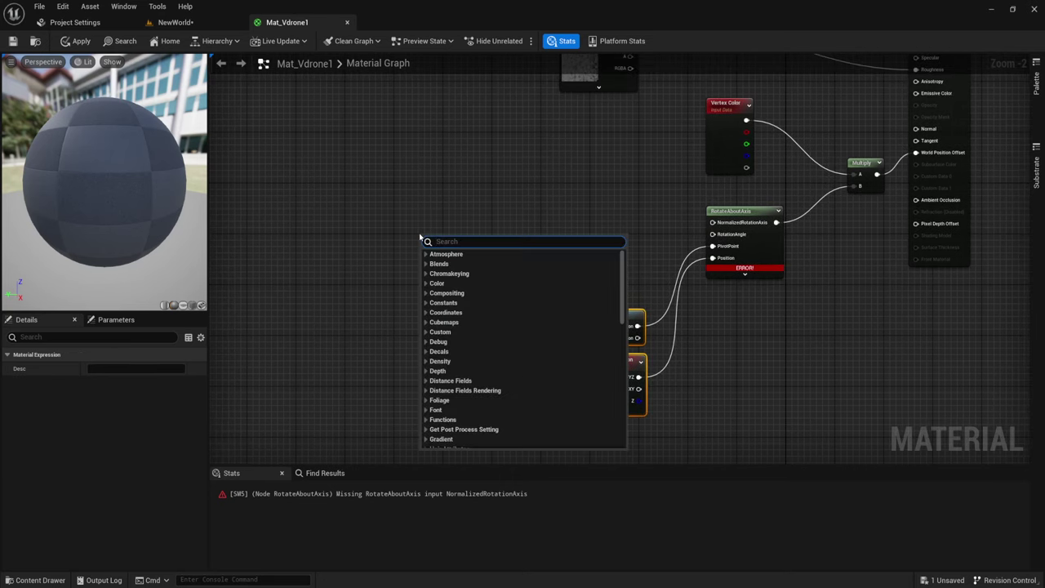
text(time)
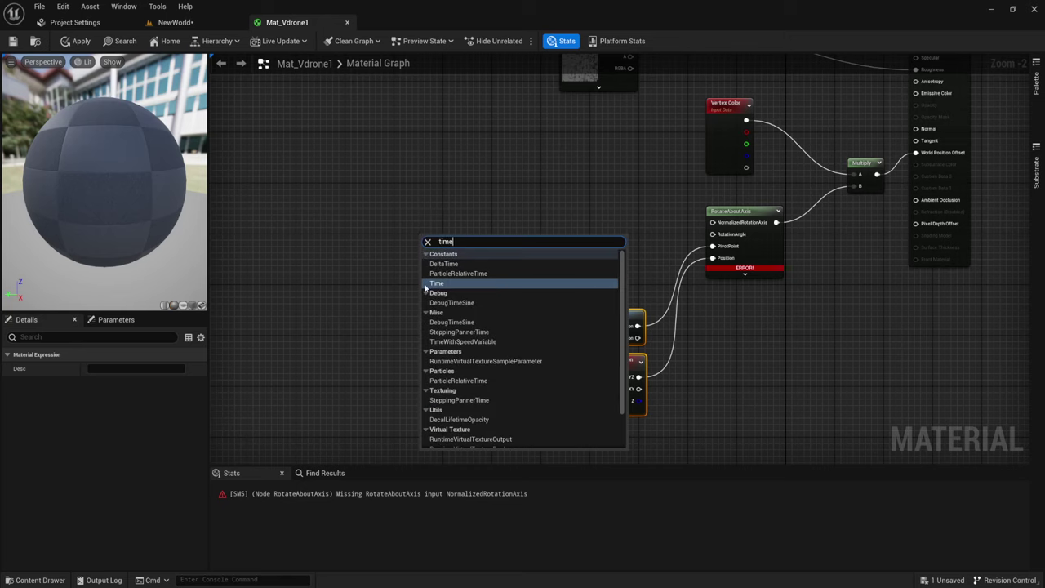
click(436, 283)
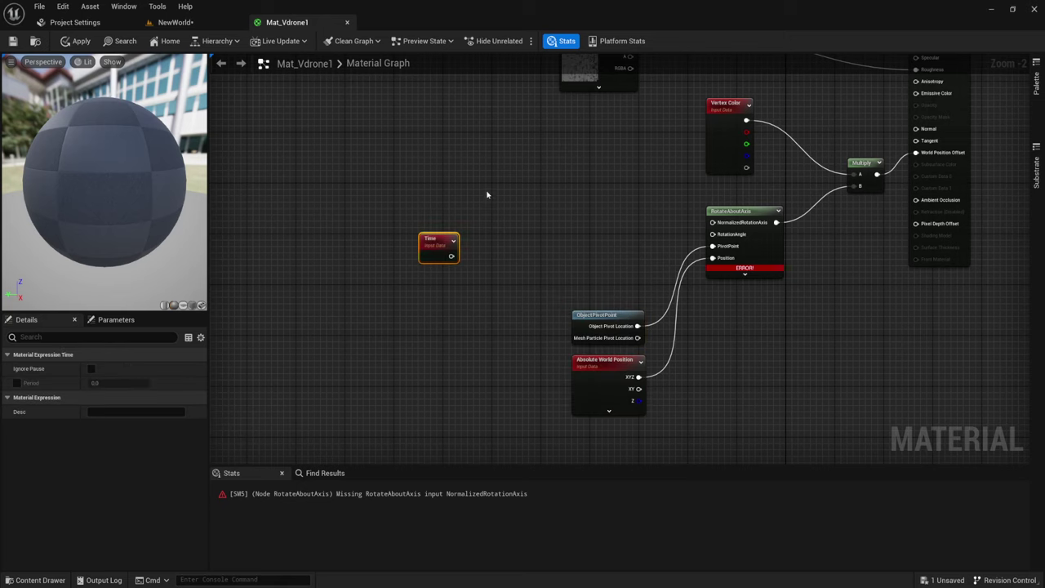
click(498, 243)
mouse_move(502, 259)
mouse_down()
mouse_move(441, 259)
mouse_move(450, 257)
mouse_up()
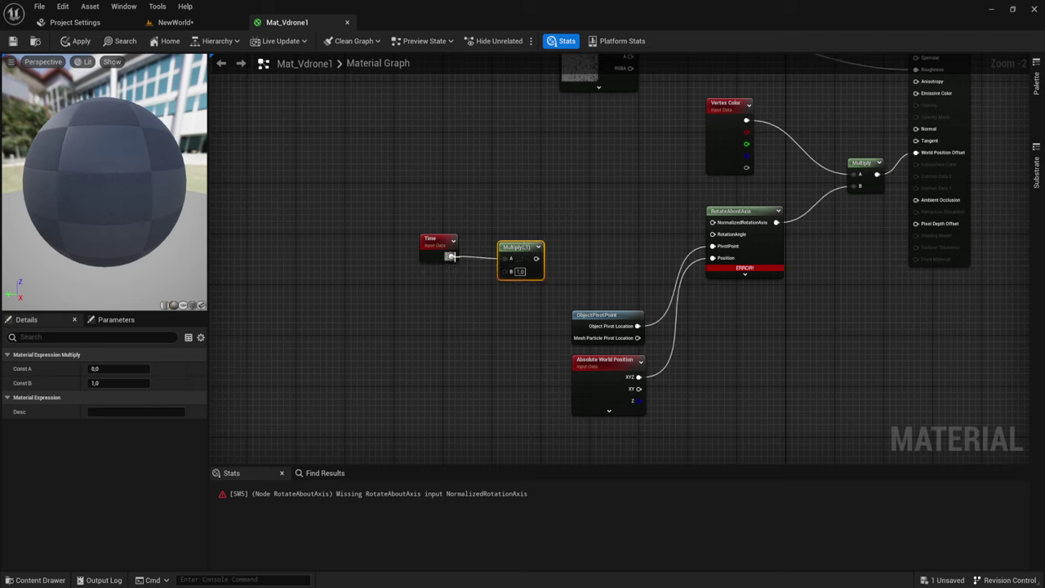
drag(537, 257, 714, 237)
mouse_move(390, 290)
mouse_down()
mouse_move(545, 230)
mouse_move(571, 246)
mouse_up()
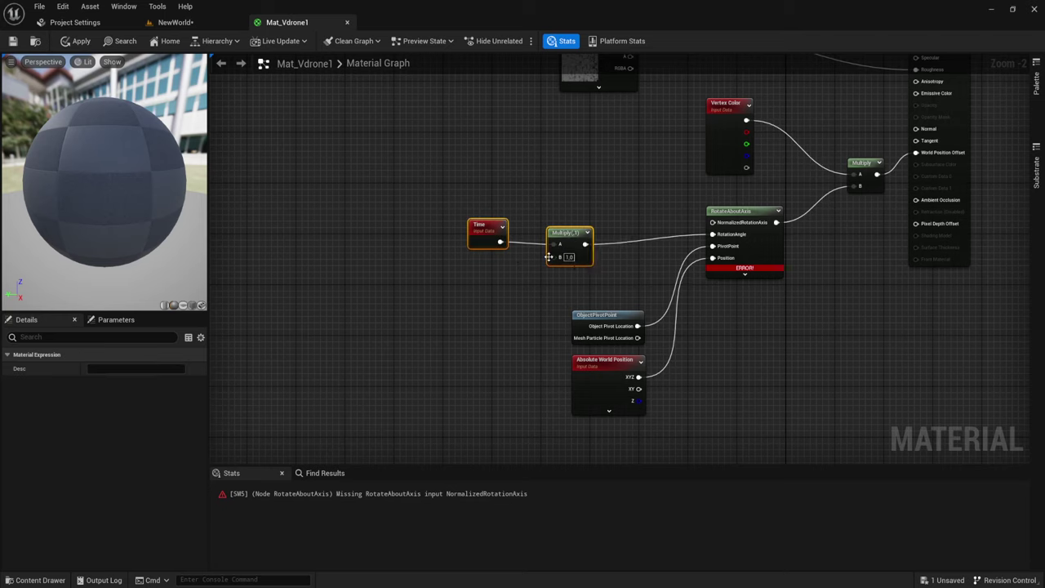
Step: Add a Speed scalar parameter with default 5.0 beside the Multiply and tidy the three nodes
click(455, 278)
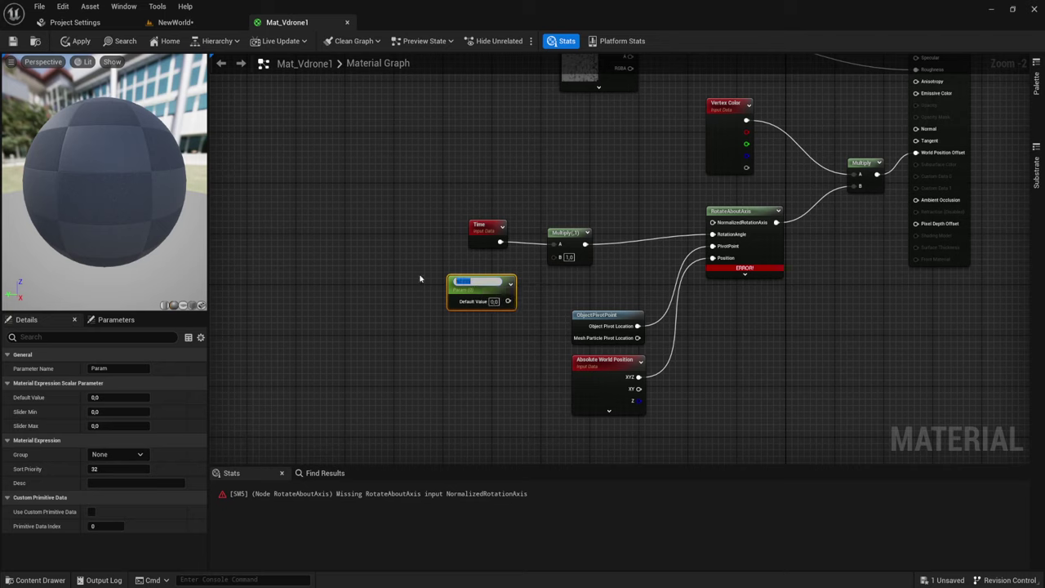
text(Speed)
key(Return)
drag(507, 304, 561, 259)
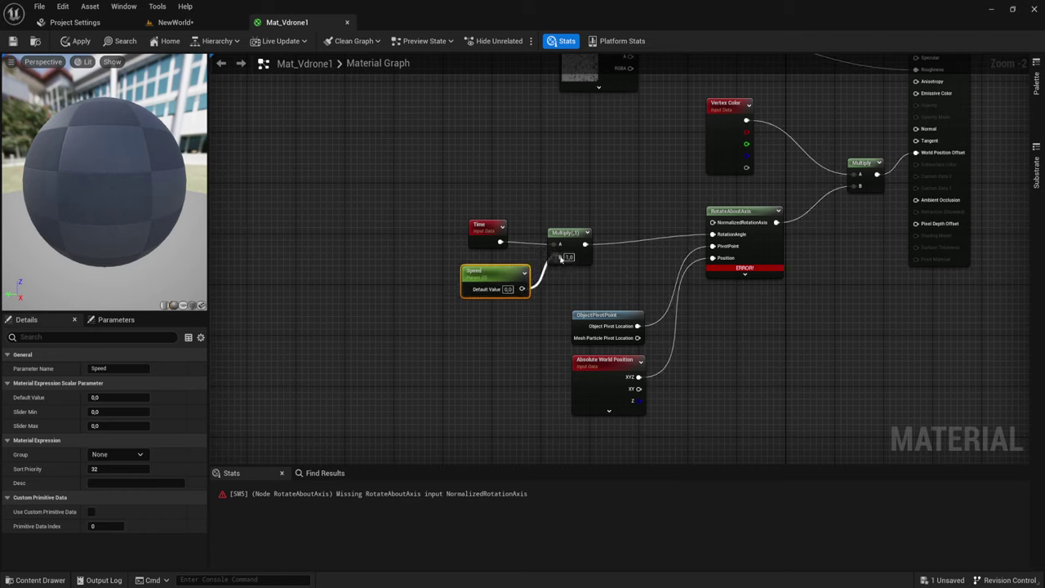
click(507, 289)
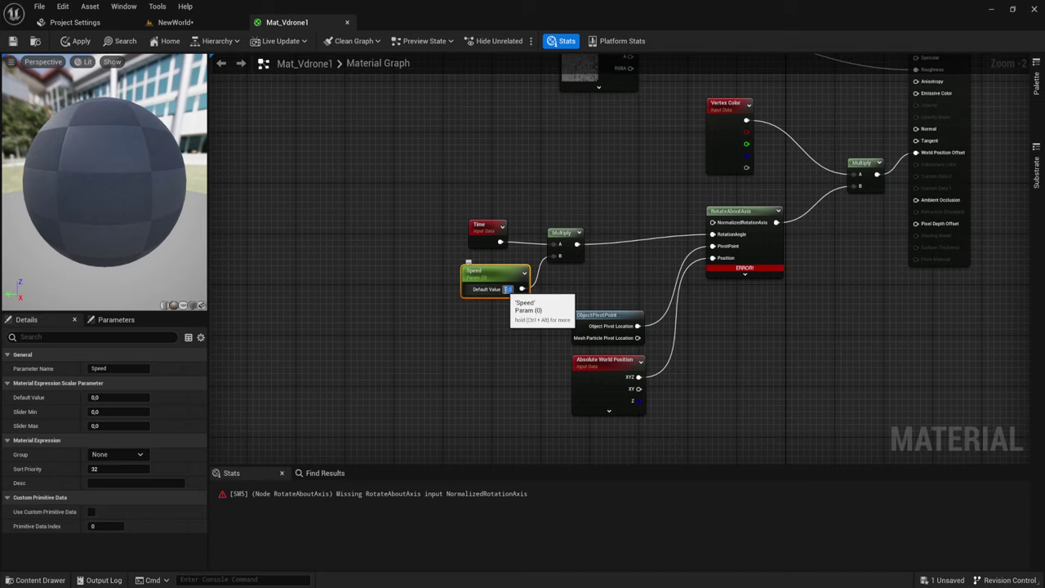
text(5)
click(505, 299)
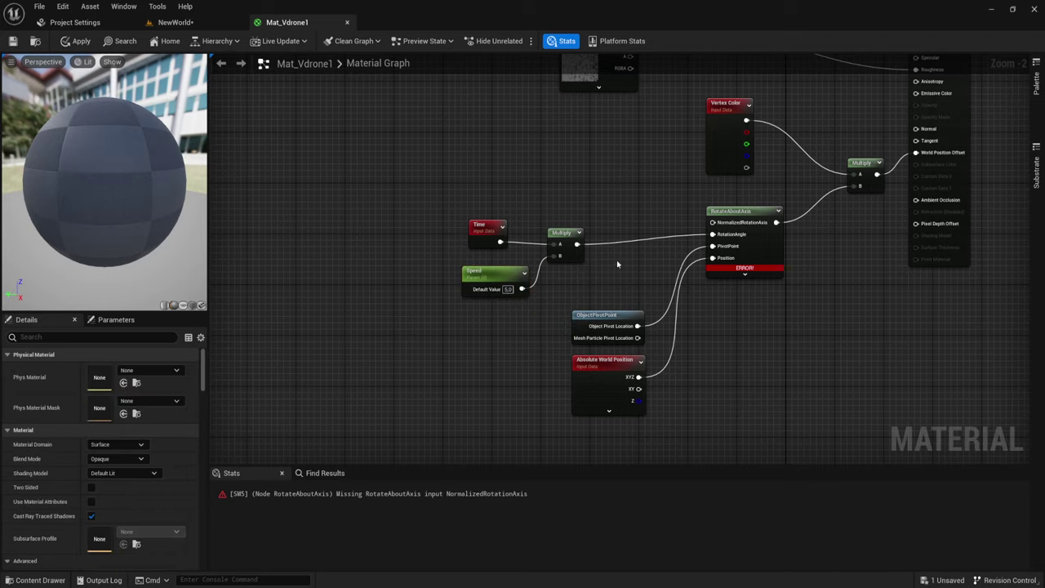
drag(368, 204, 599, 299)
drag(560, 245, 571, 270)
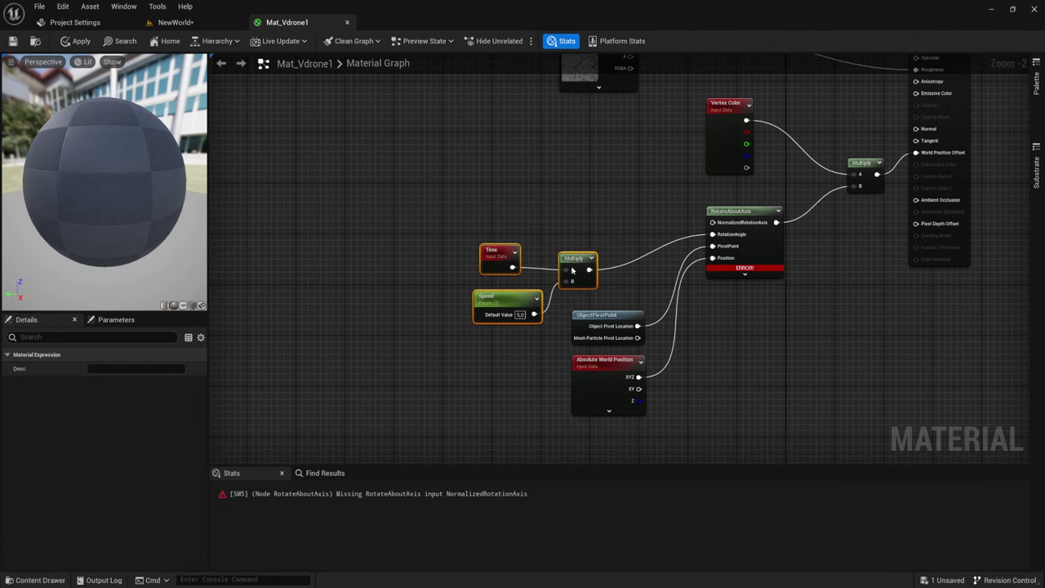
mouse_move(580, 228)
right_down()
mouse_move(548, 245)
mouse_move(560, 249)
right_up()
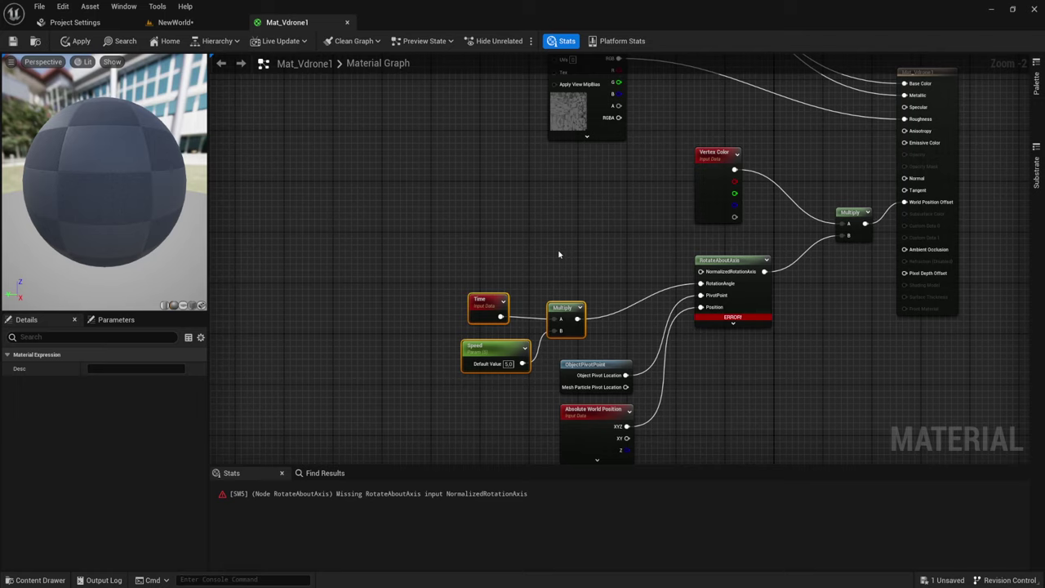
Step: Add an ObjectOrientation node to the graph
right_click(448, 177)
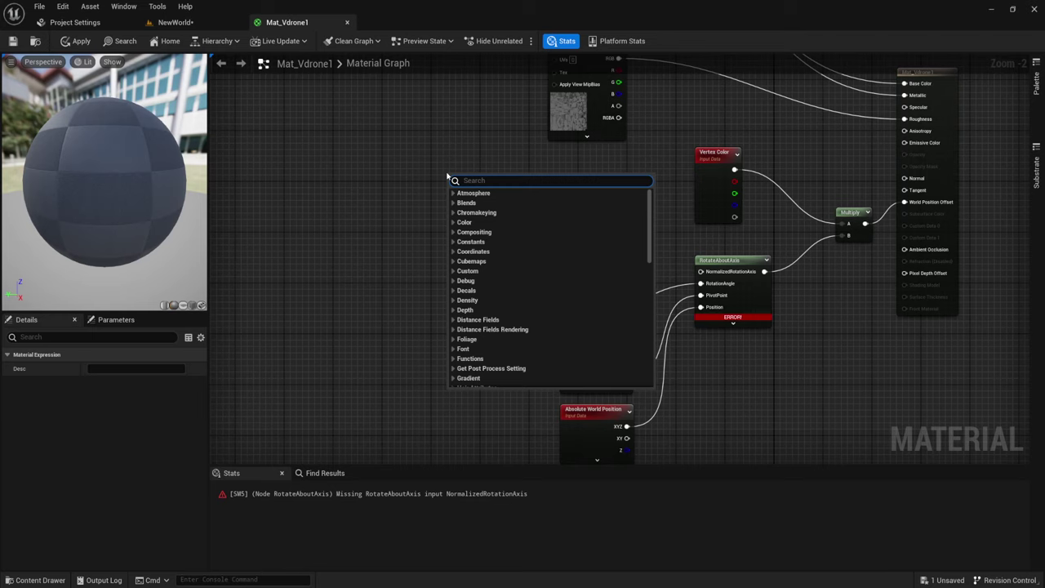
text(Obje)
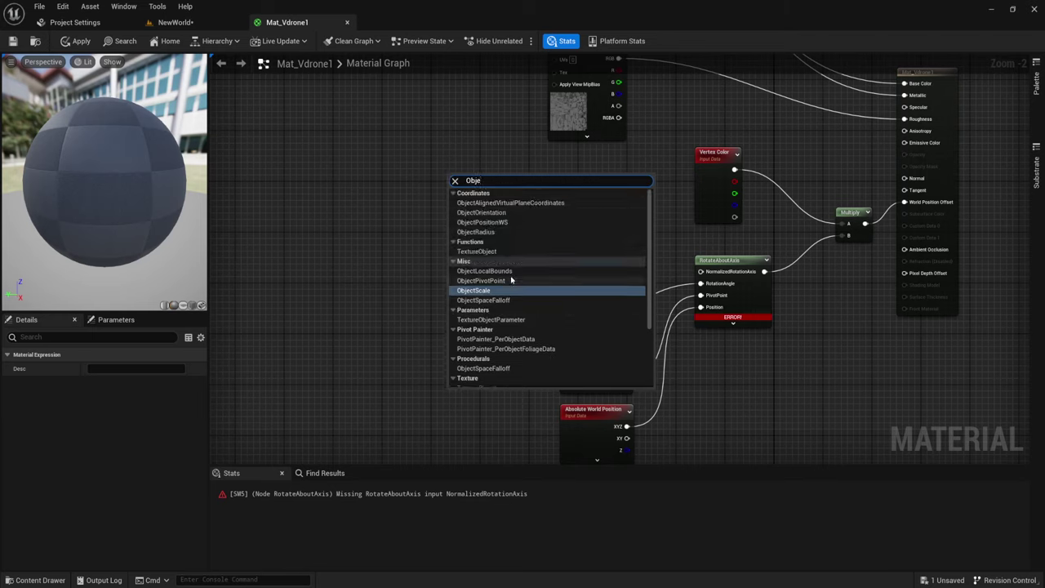
scroll(511, 280, down, 1)
scroll(487, 282, down, 2)
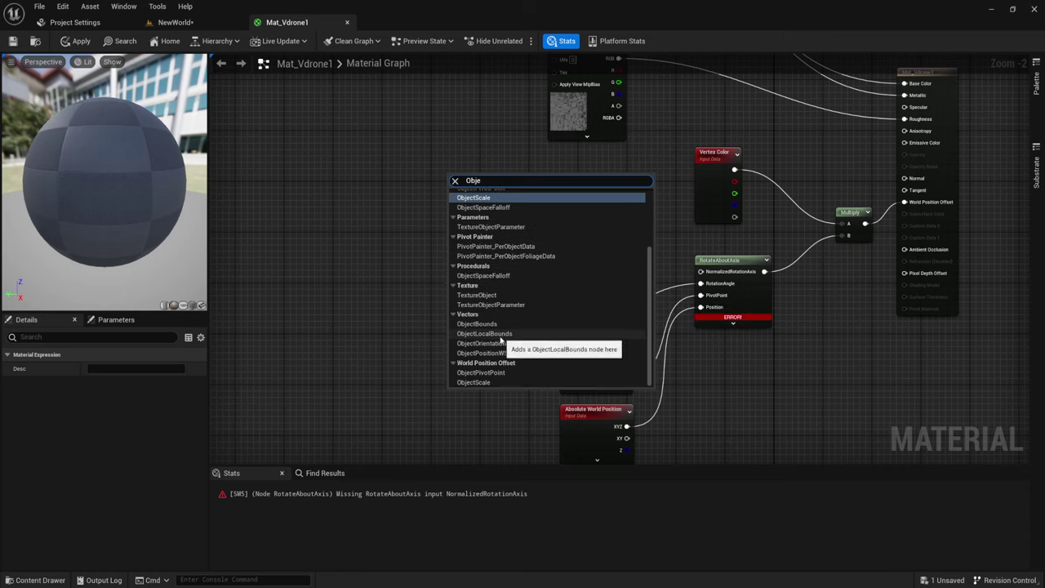
click(480, 344)
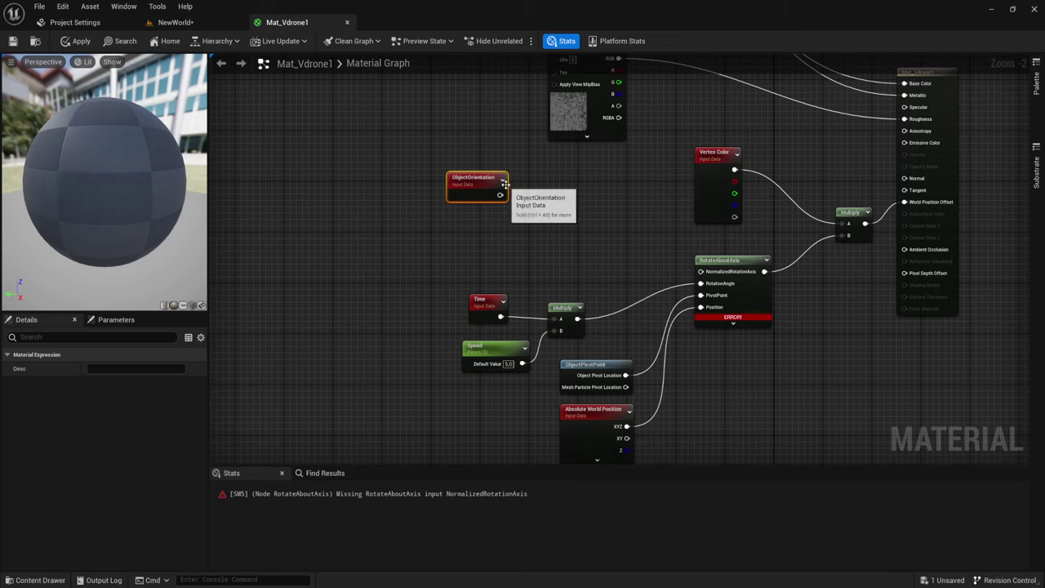
Step: Search 'rotate' and add a RotateVector node below ObjectOrientation
right_click(517, 209)
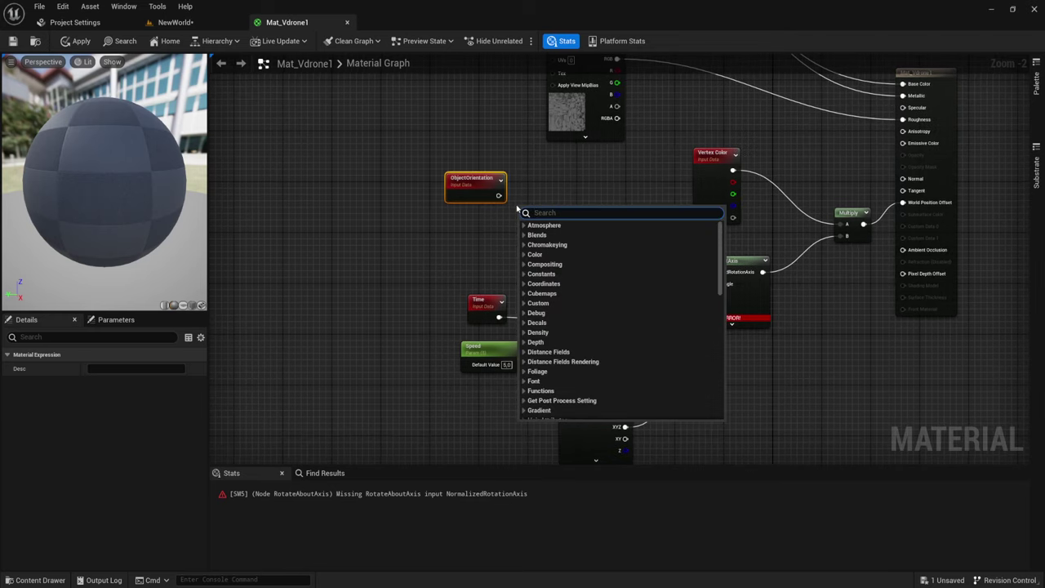
text(vectr)
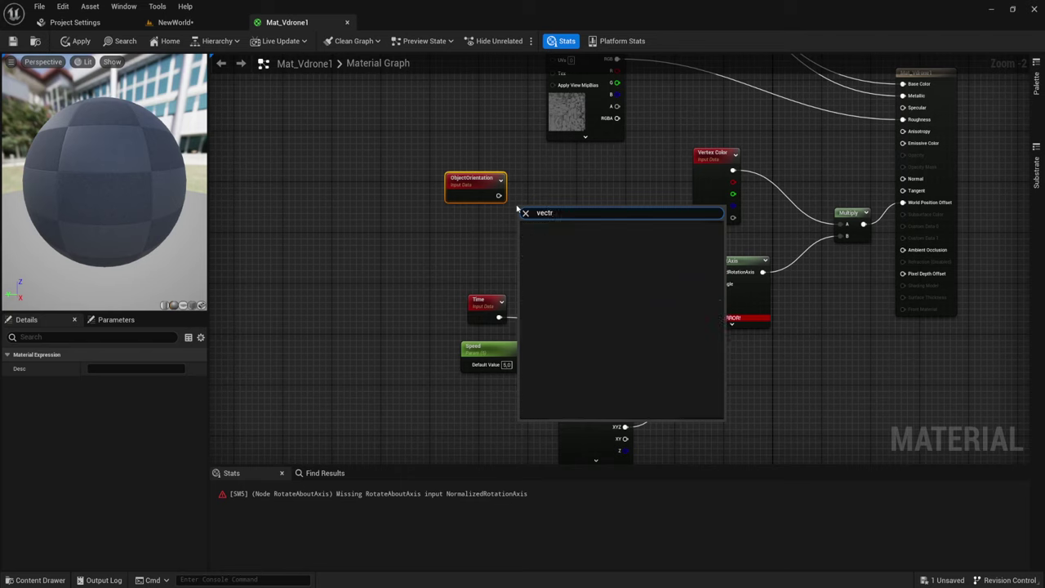
key(BackSpace)
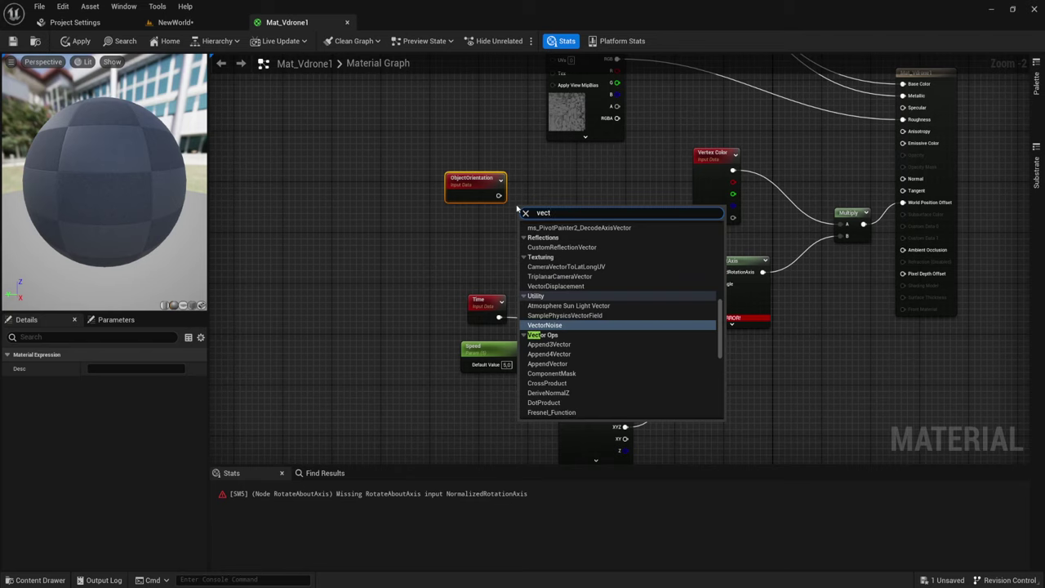
text(or)
scroll(569, 381, down, 2)
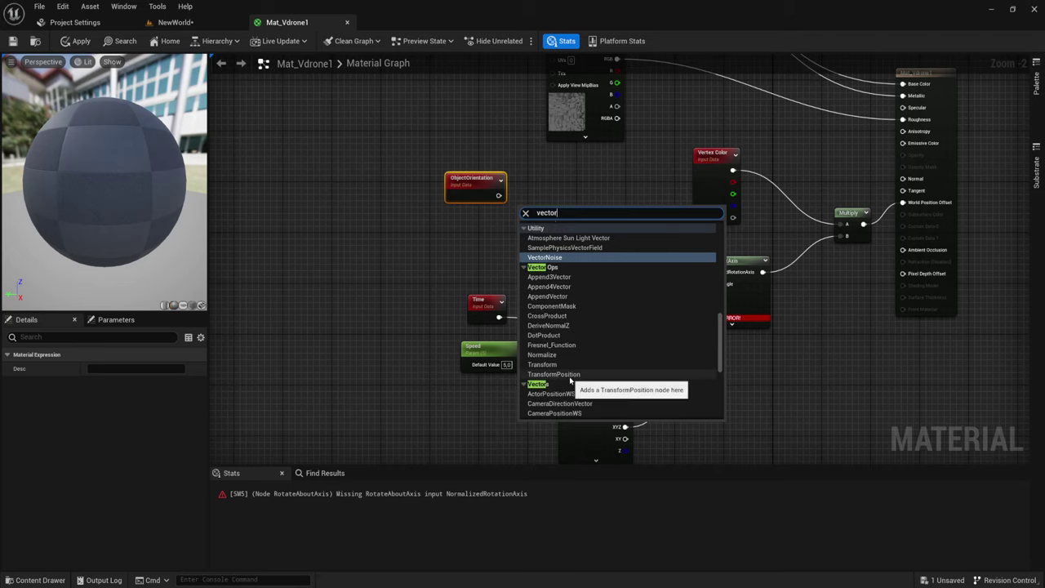
scroll(568, 381, up, 2)
scroll(569, 380, down, 2)
scroll(569, 380, down, 2)
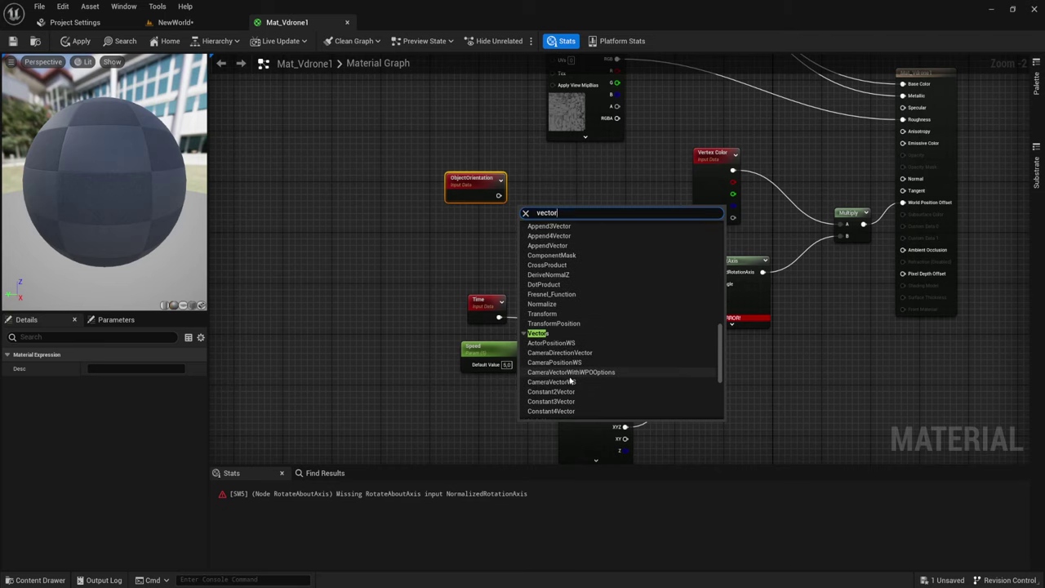
click(537, 213)
text(rotate)
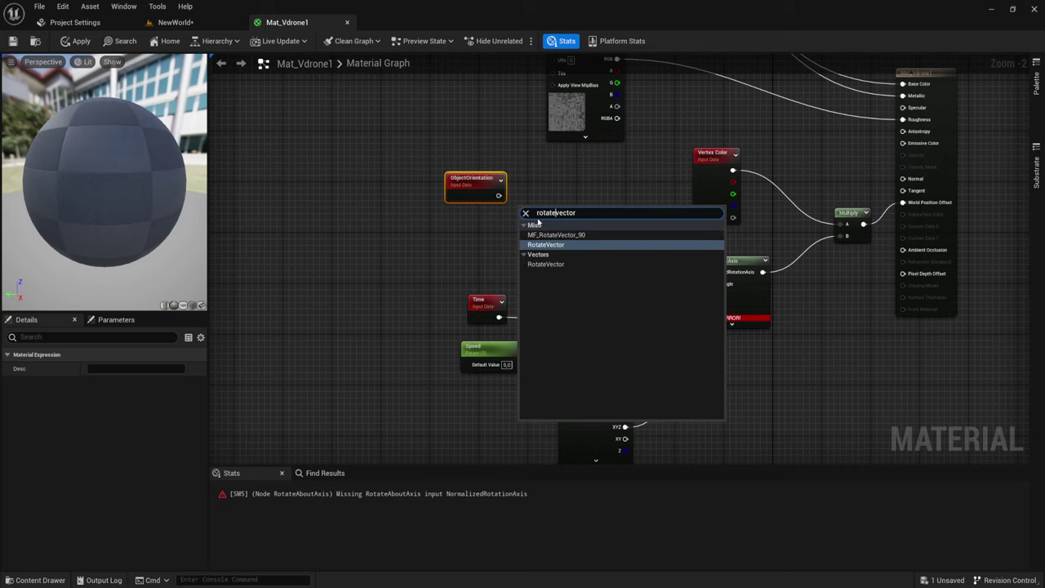
click(542, 265)
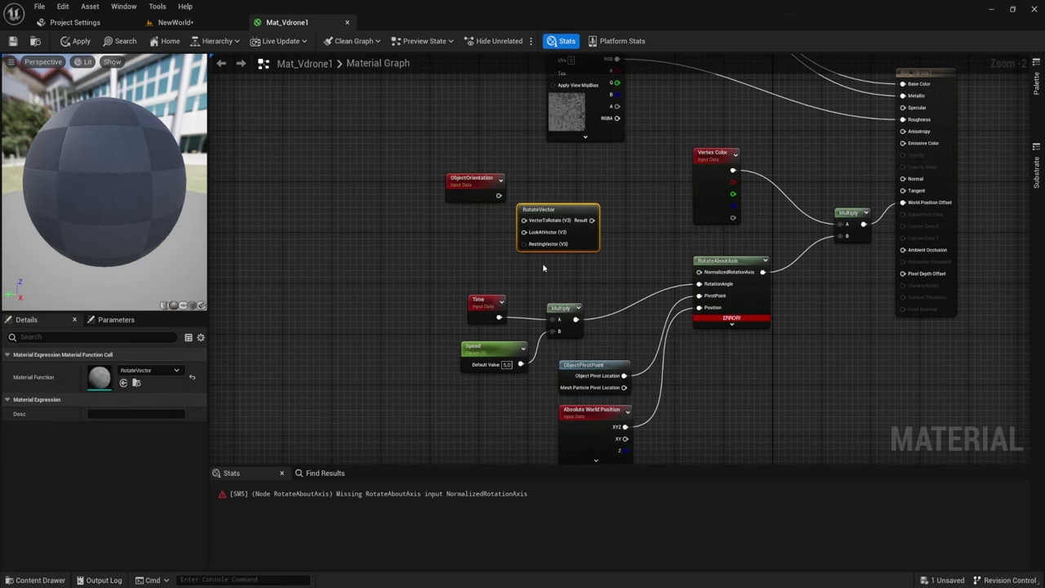
drag(535, 209, 539, 219)
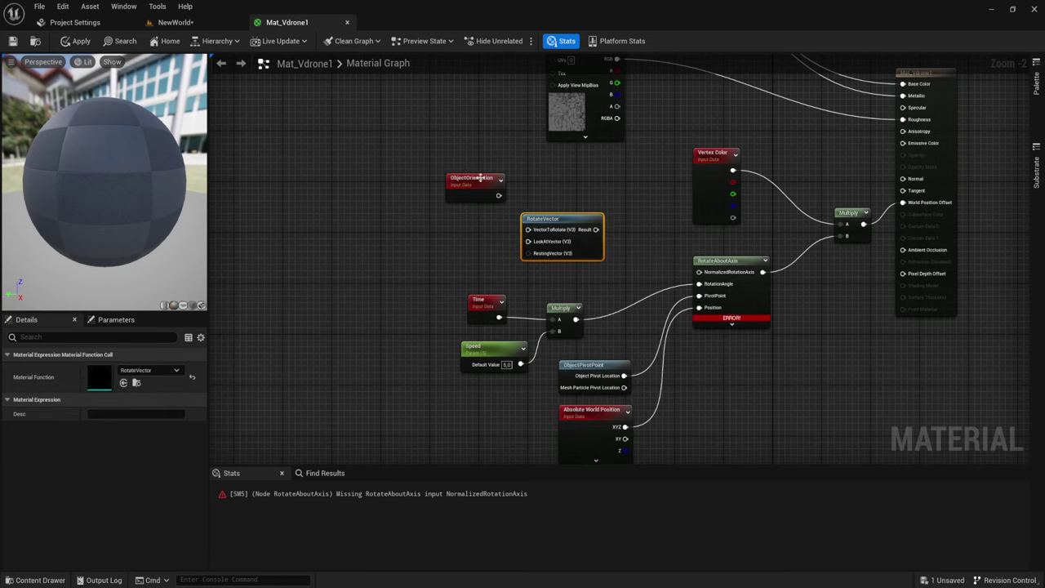
Step: Wire ObjectOrientation into VectorToRotate and RotateVector into NormalizedRotationAxis, then add a Constant3Vector
drag(498, 195, 527, 229)
right_drag(512, 272, 526, 272)
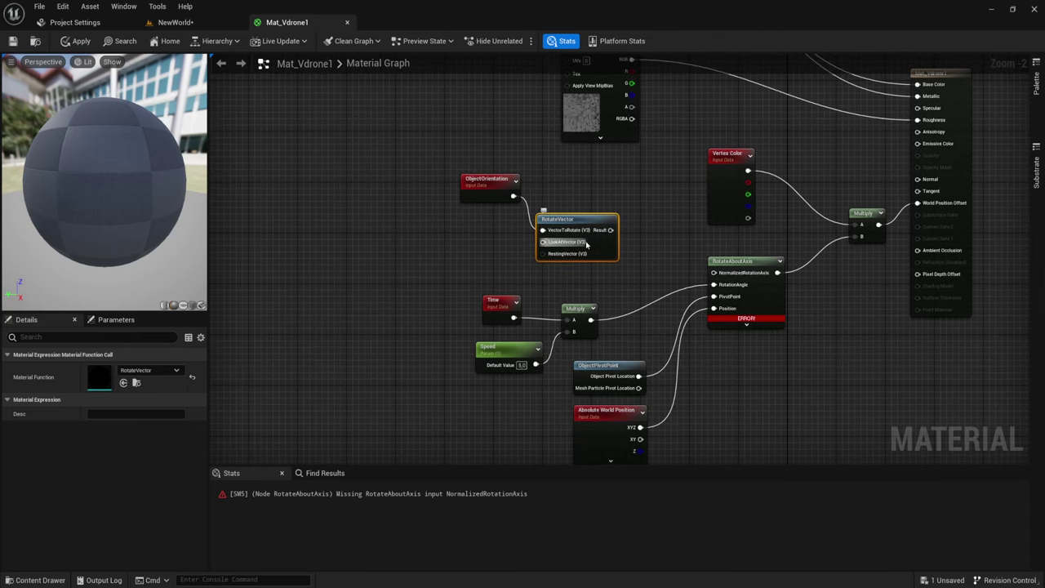
drag(609, 230, 714, 272)
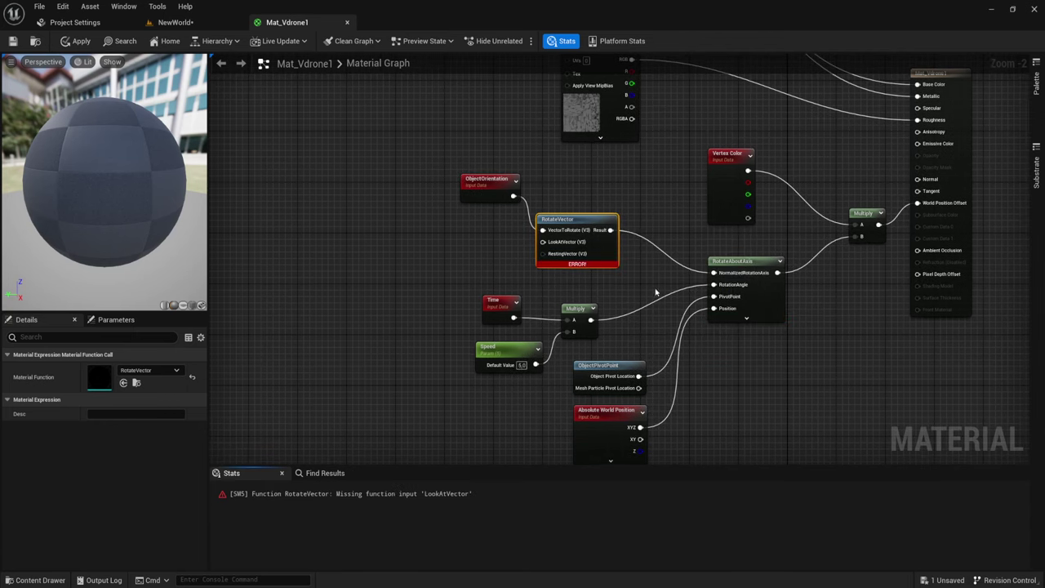
click(490, 181)
ctrl+click(566, 222)
drag(566, 222, 597, 216)
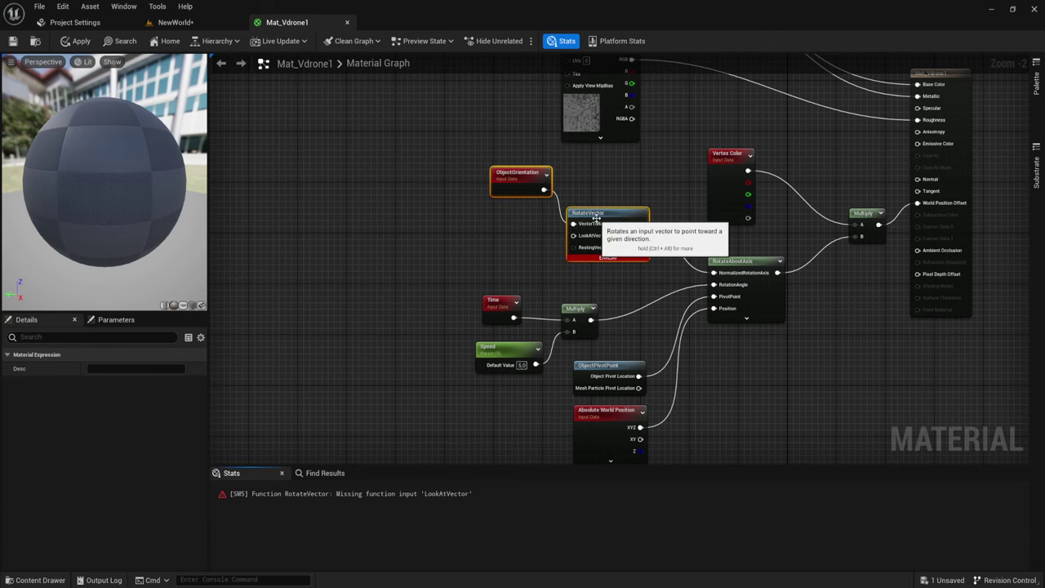
right_drag(462, 246, 491, 252)
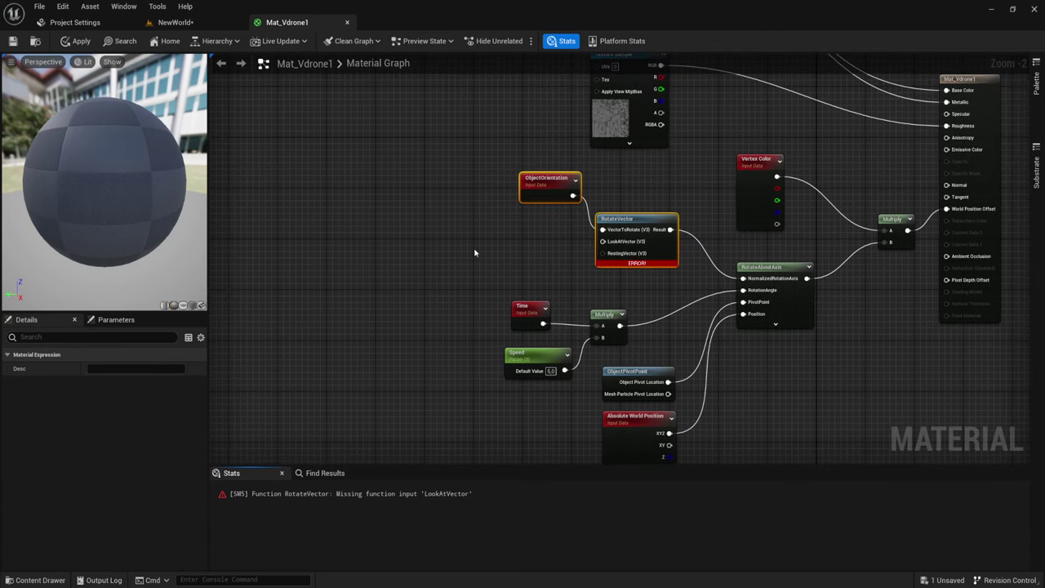
click(420, 220)
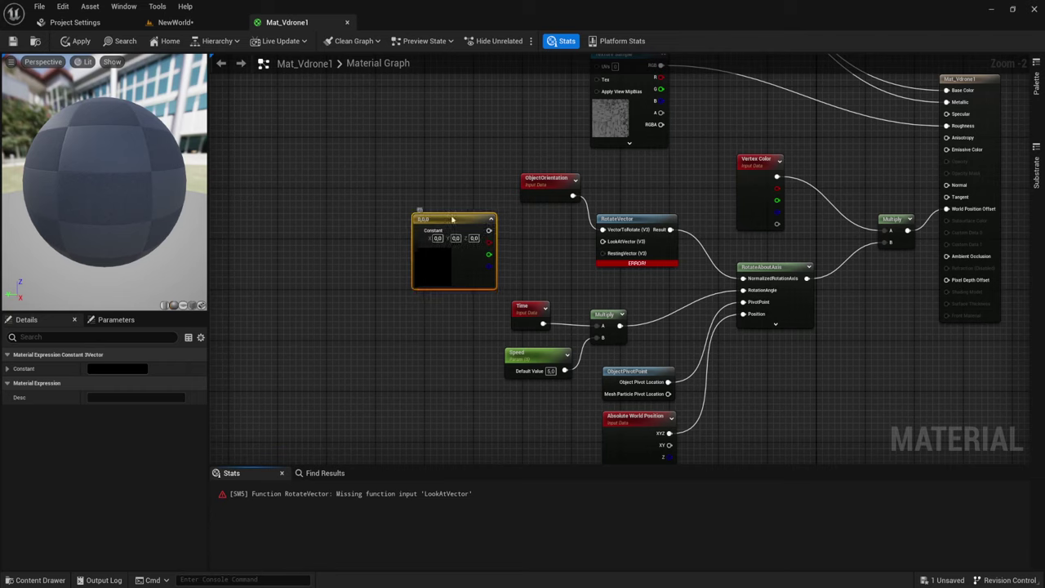
Step: Add a MakeFloat3 node and wire its Result into RotateVector's LookAtVector input
drag(466, 224, 373, 156)
right_click(448, 232)
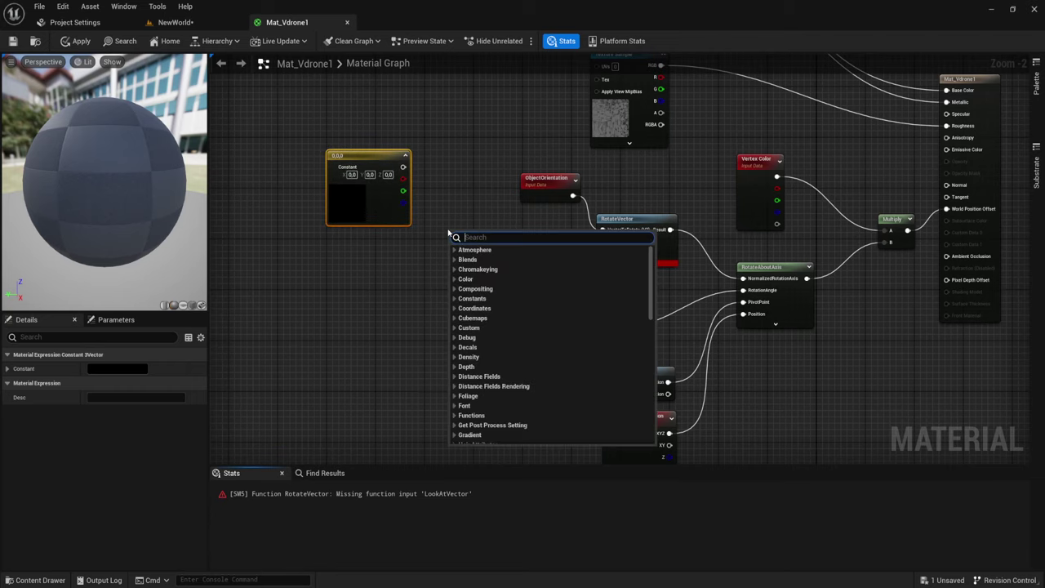
text(make)
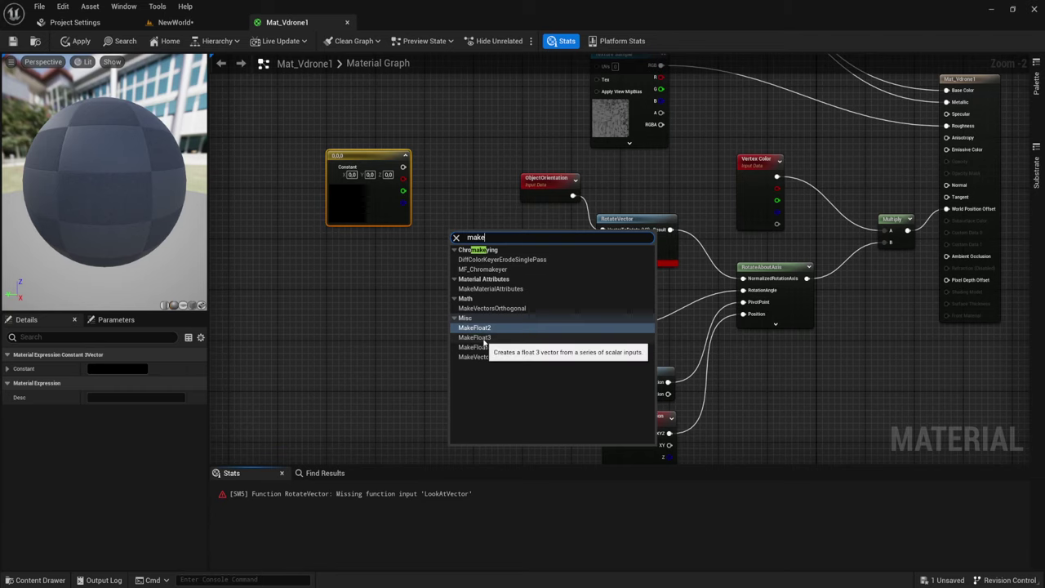
click(486, 342)
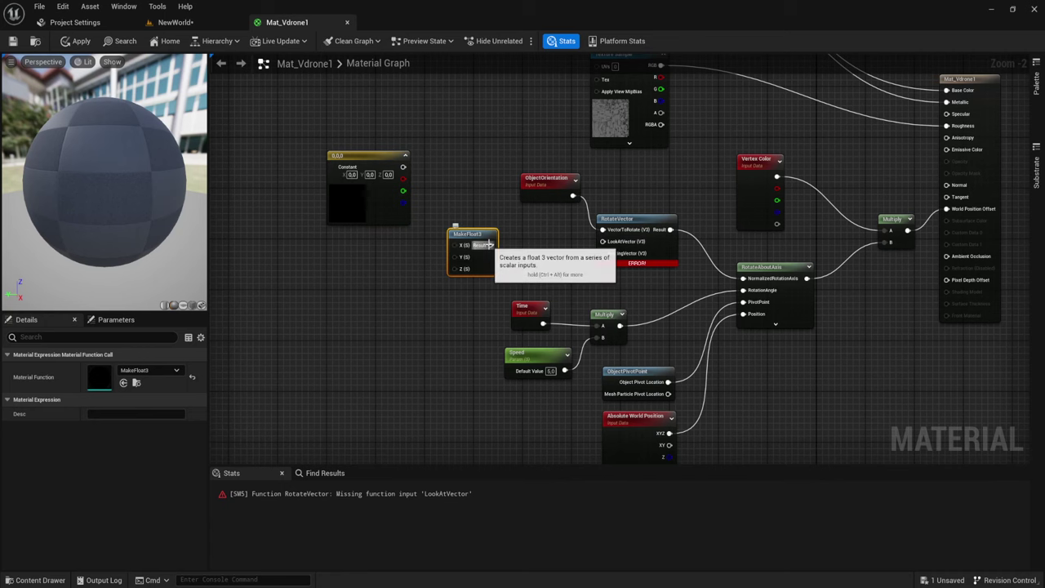
drag(490, 245, 602, 241)
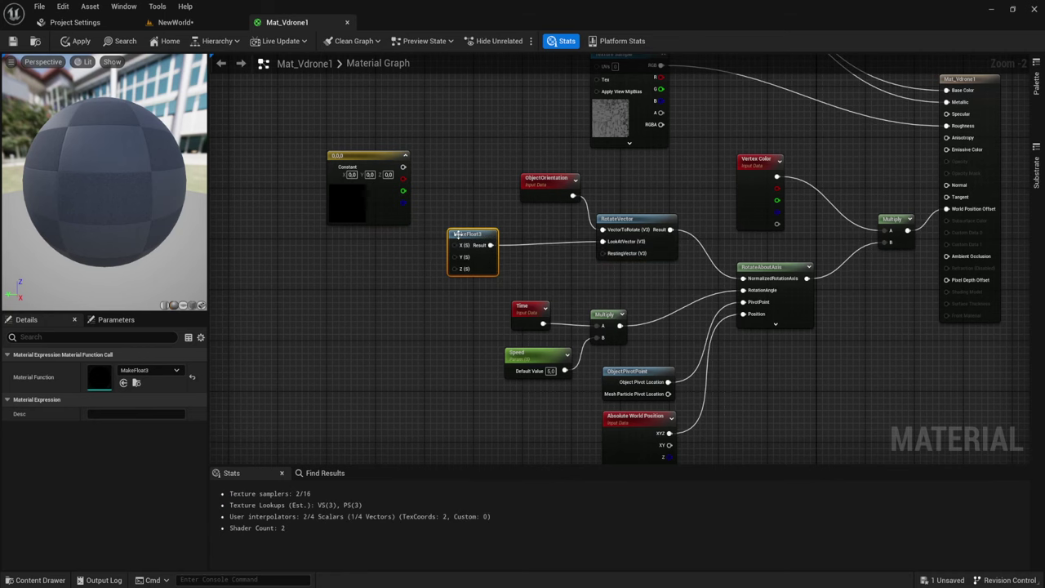
right_drag(427, 262, 473, 265)
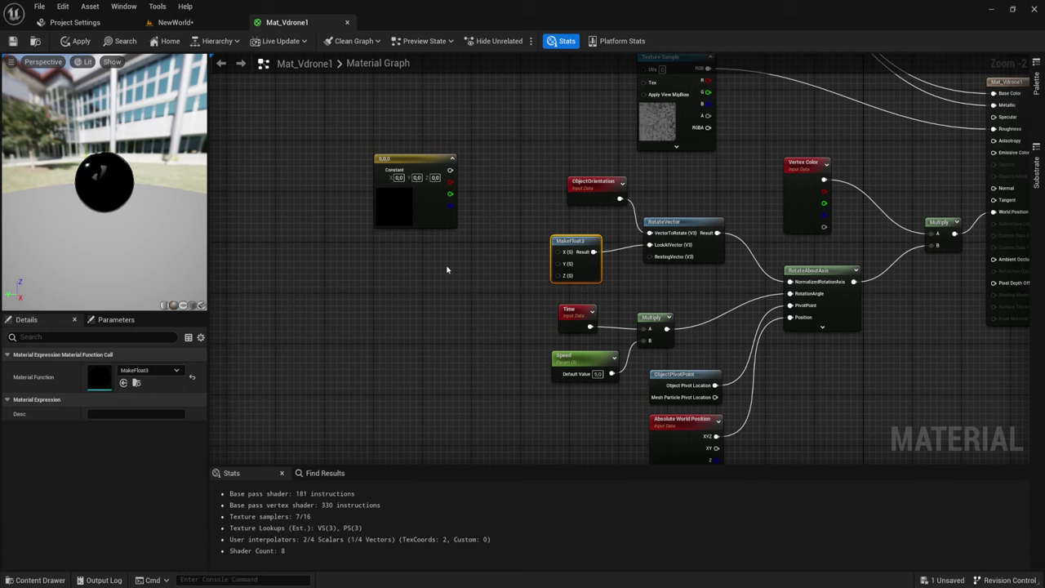
Step: Add scalar parameters X and Y wired into MakeFloat3's X and Y inputs
click(428, 243)
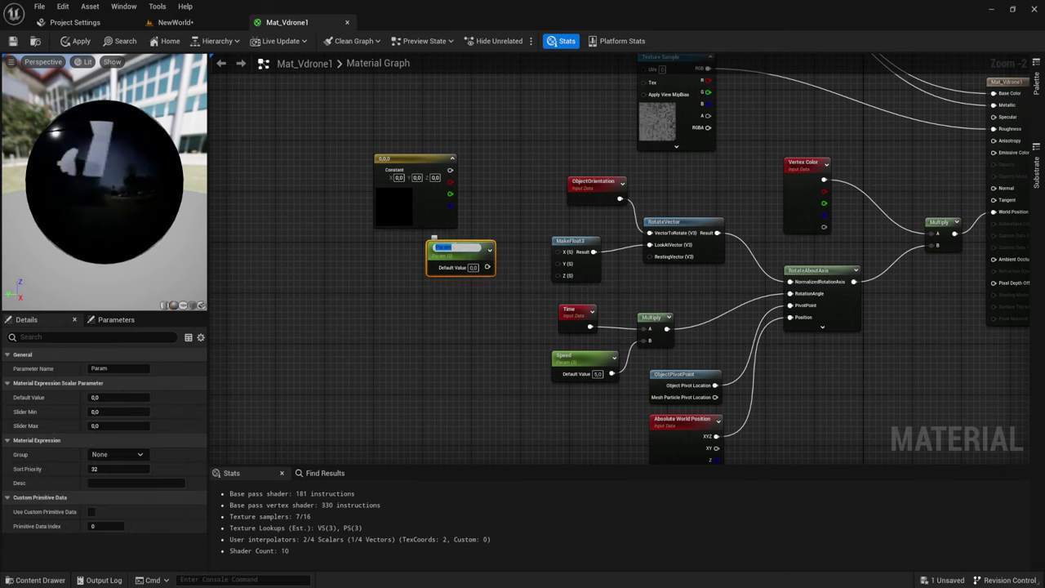
text(X)
click(494, 297)
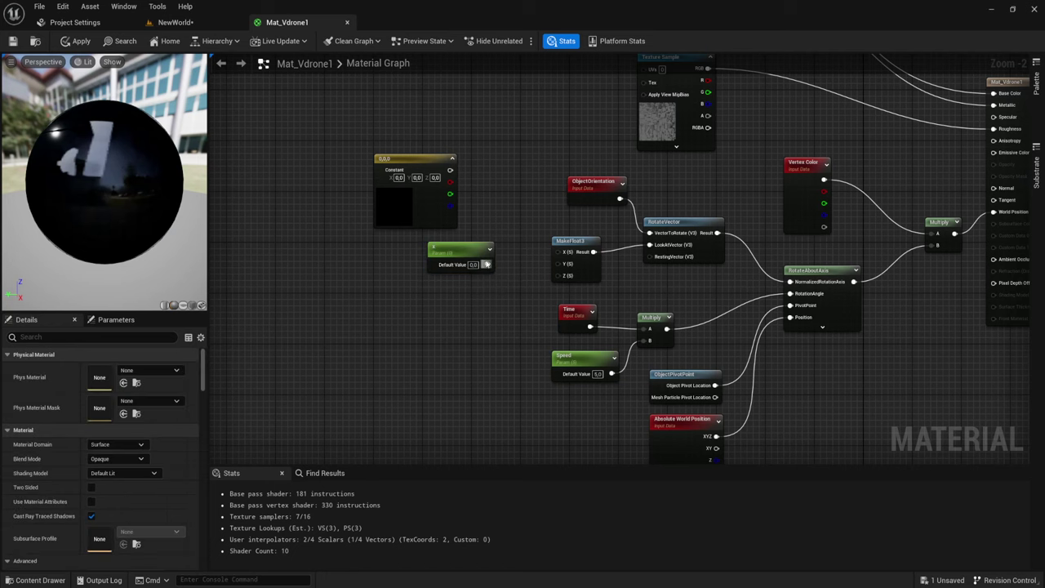
drag(487, 264, 559, 252)
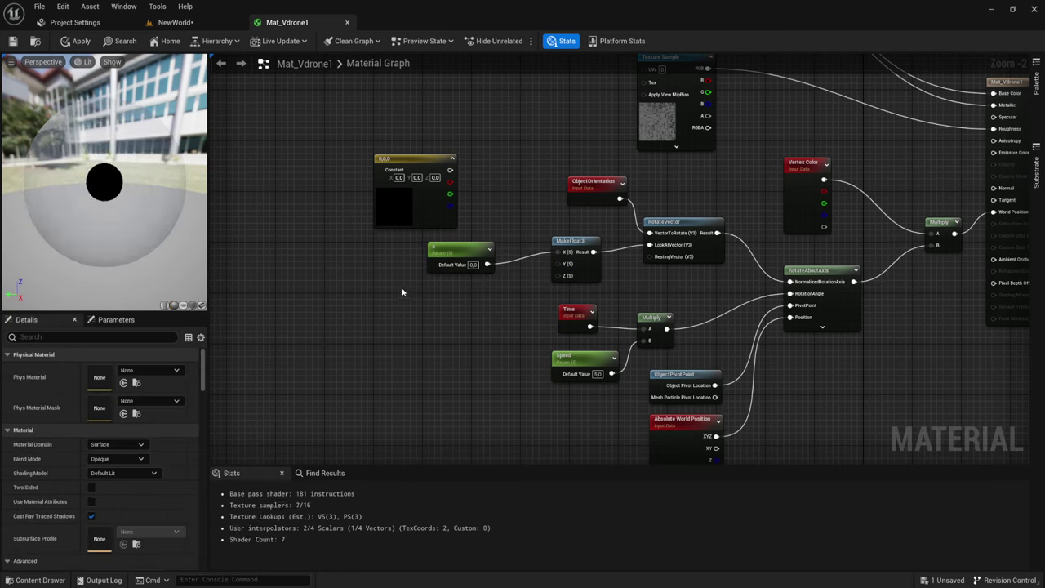
click(428, 278)
text(Y)
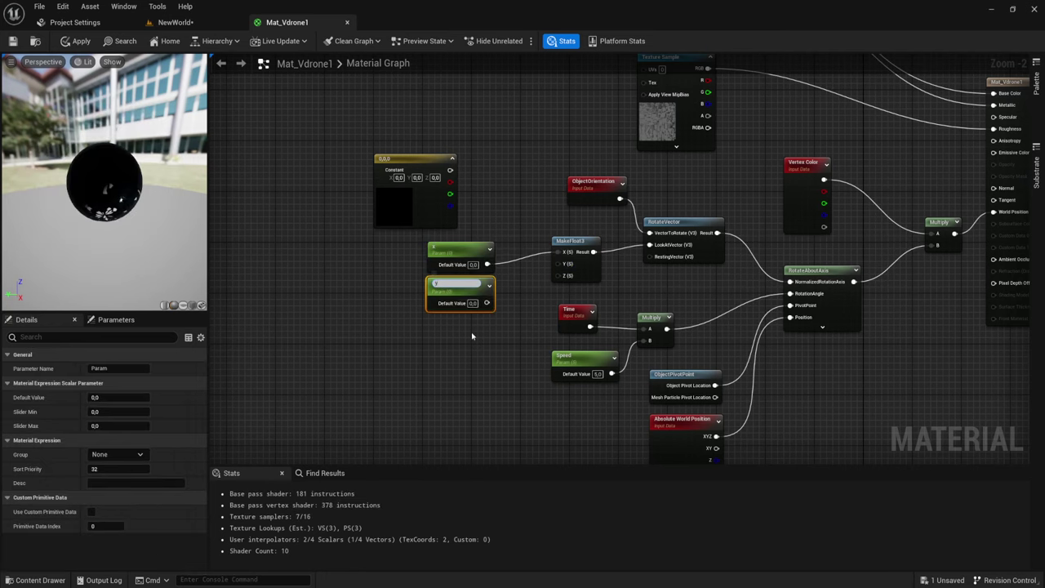
click(486, 299)
drag(487, 301, 559, 264)
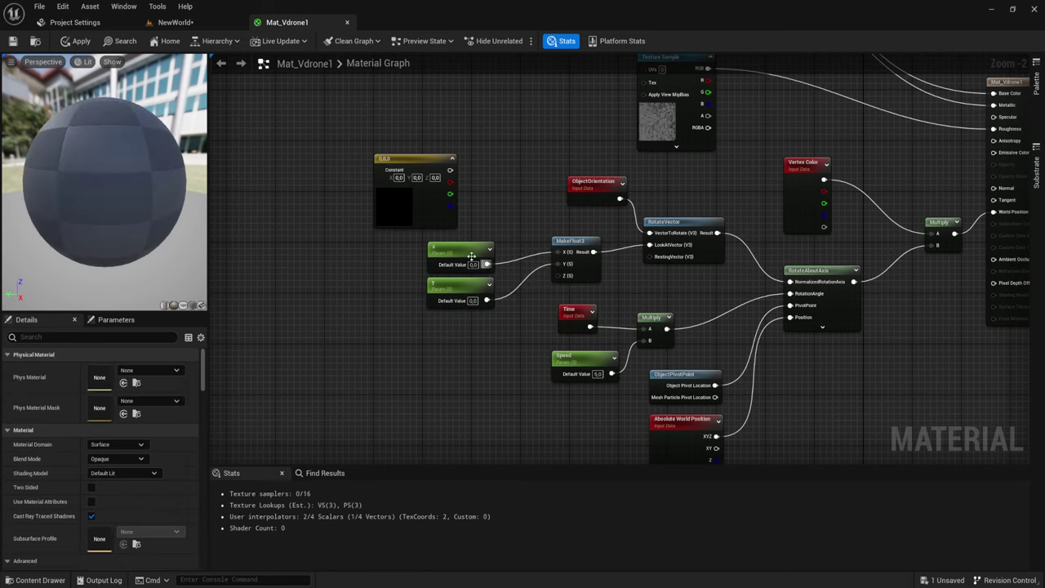
Step: Add a z scalar parameter with default value 1 feeding MakeFloat3's Z input
click(434, 318)
text(Z)
drag(494, 341, 558, 275)
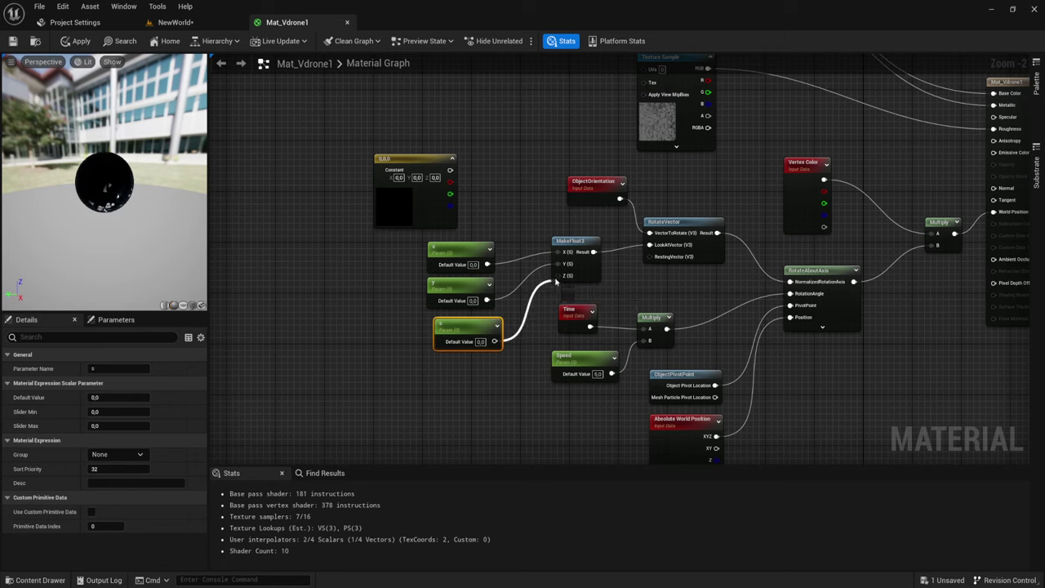
double_click(447, 327)
click(432, 404)
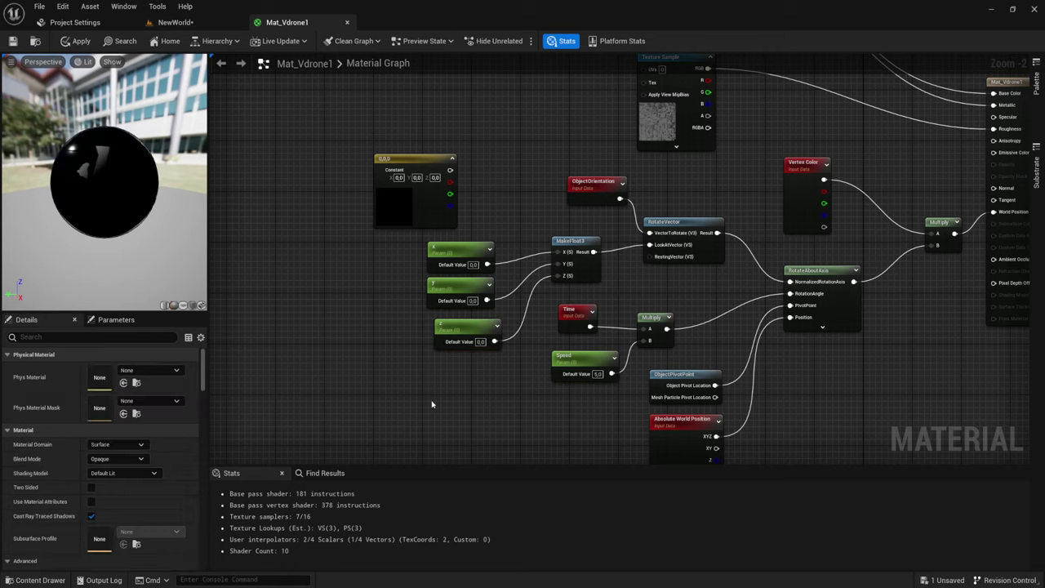
click(481, 343)
text(1)
click(459, 329)
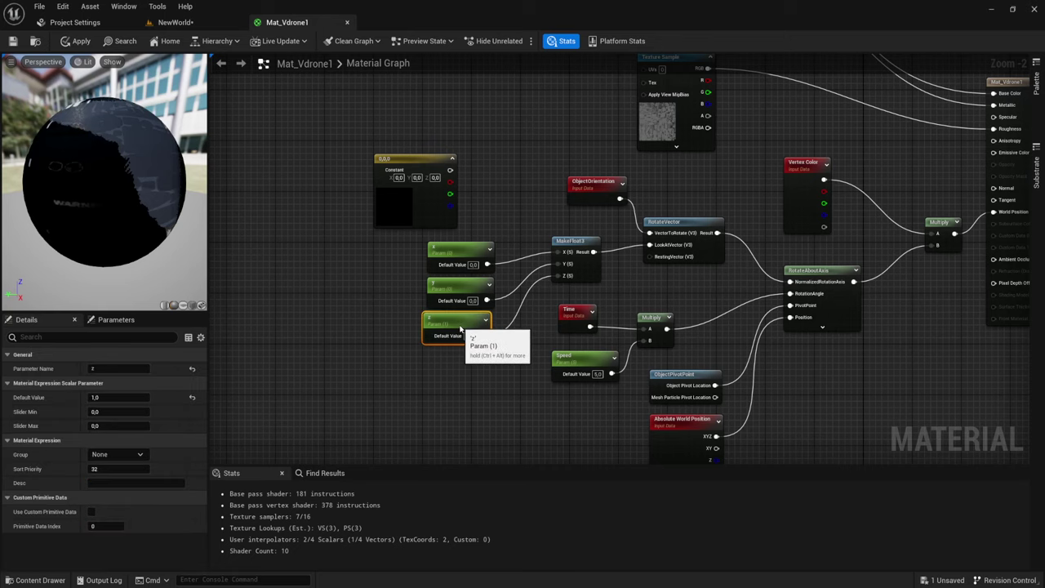
drag(462, 328, 469, 344)
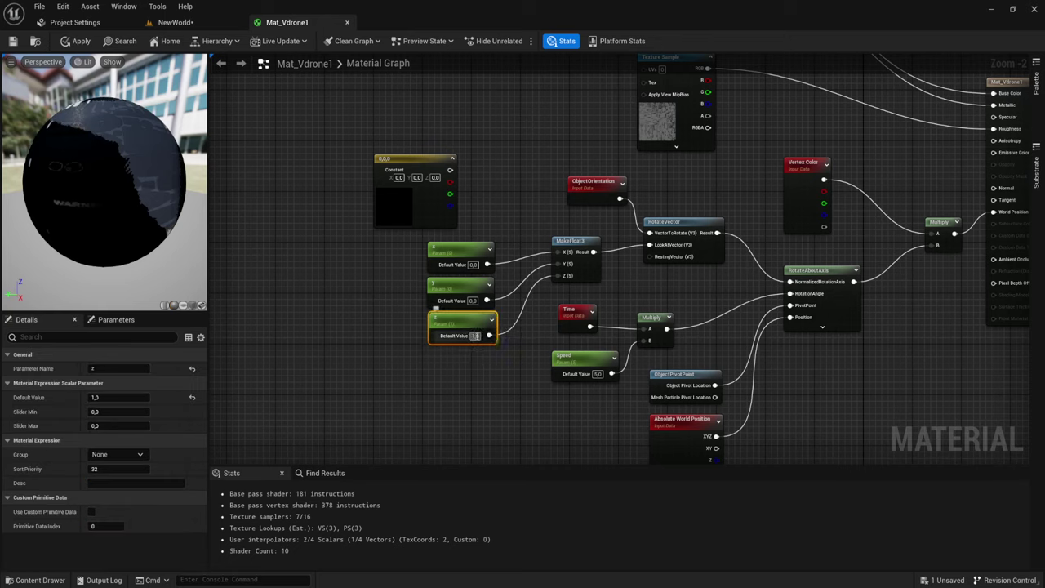
Step: Set the Constant3Vector's Z component to 1, making it 0,0,1
click(435, 177)
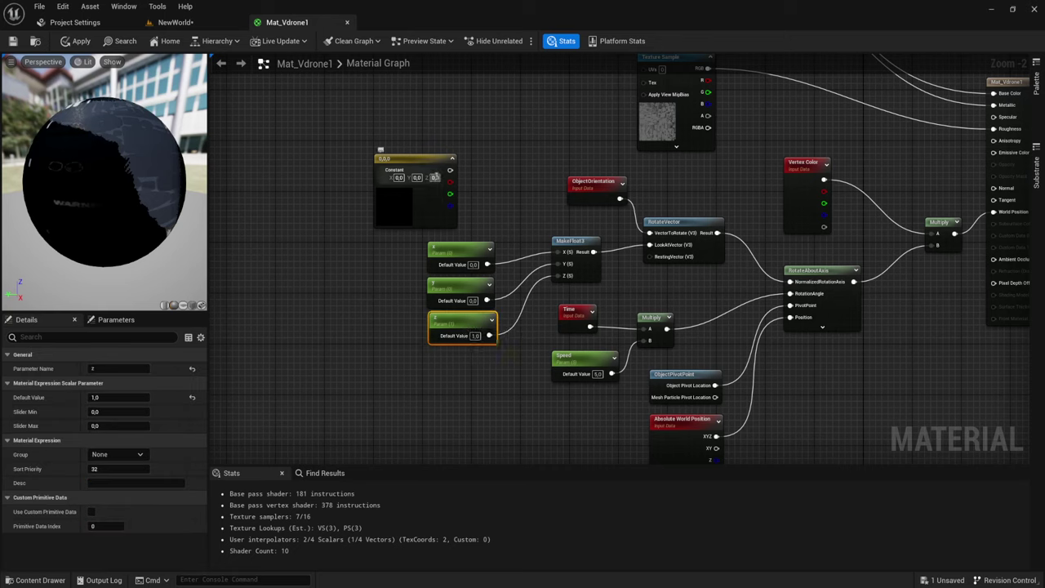
text(1)
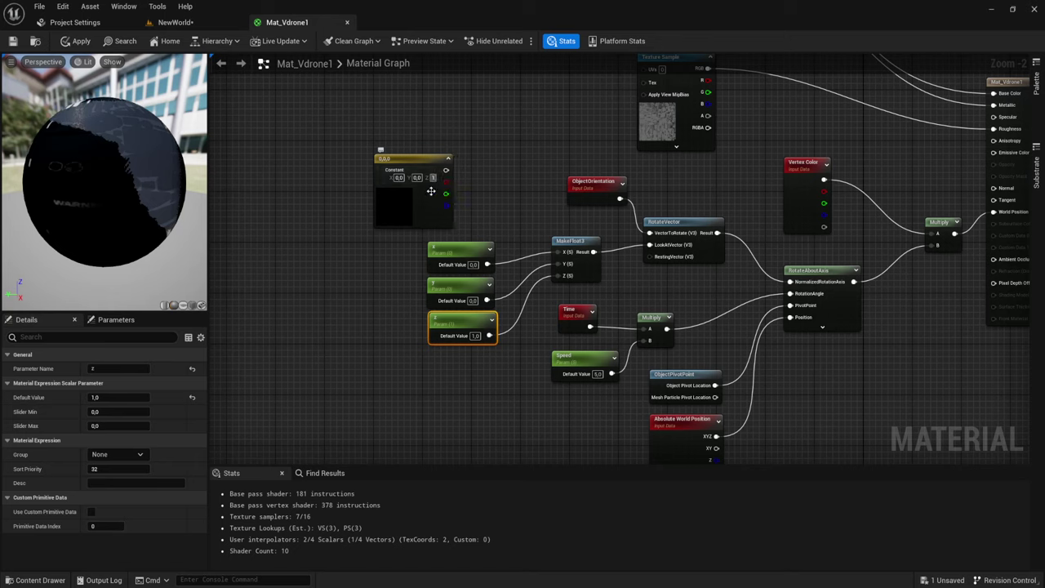
click(473, 235)
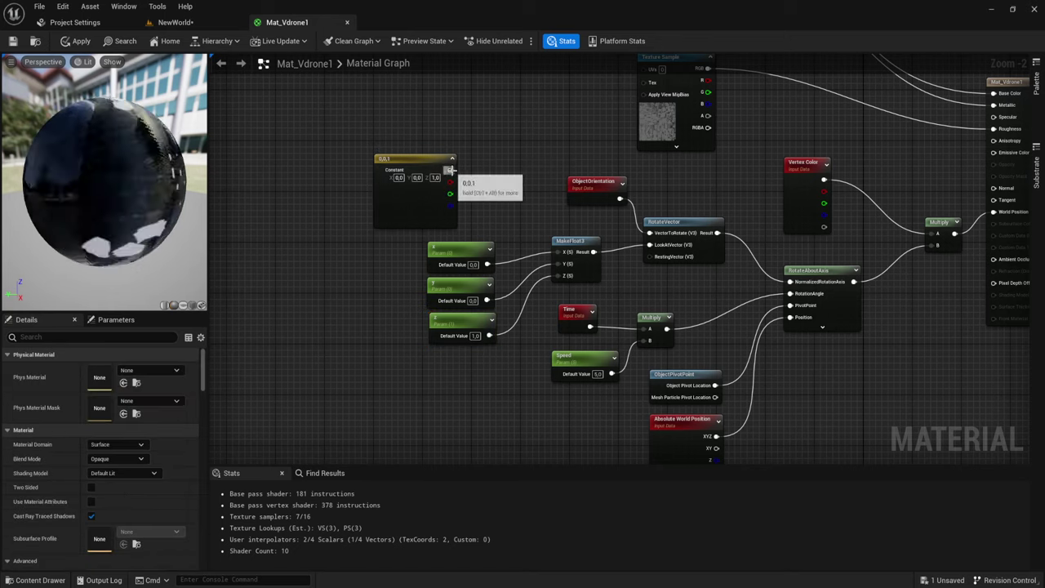
mouse_move(450, 170)
mouse_down()
mouse_move(543, 261)
mouse_move(488, 201)
mouse_up()
click(455, 116)
Step: Delete the blue Constant3Vector node and apply the Mat_Vdrone1 material
click(412, 158)
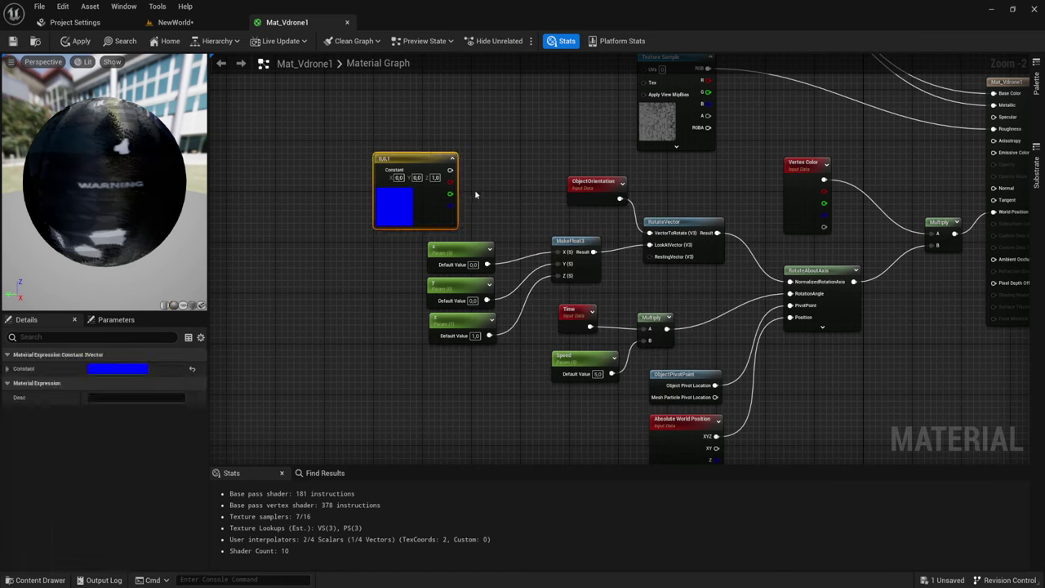
key(Delete)
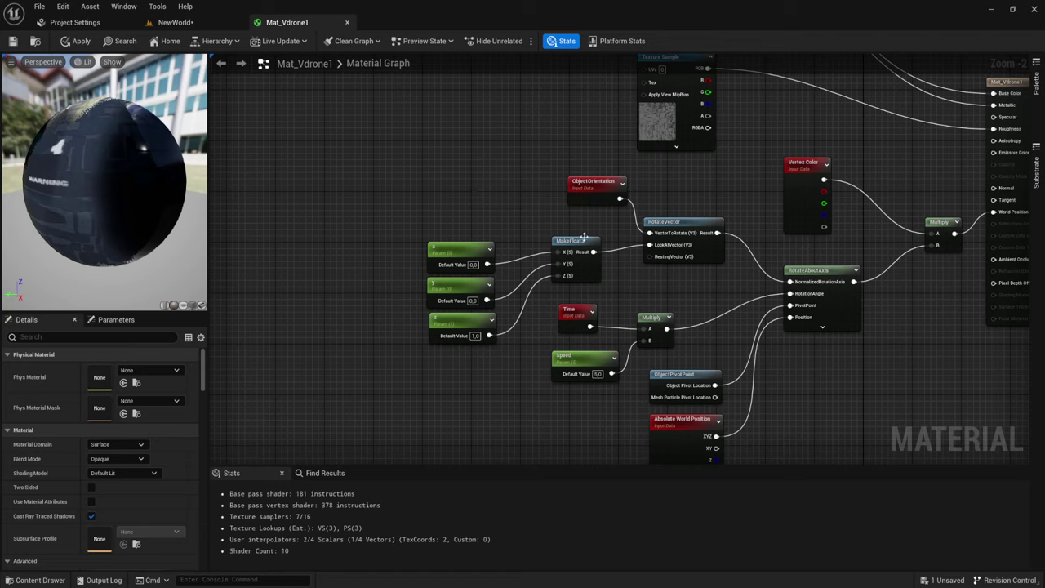
click(12, 41)
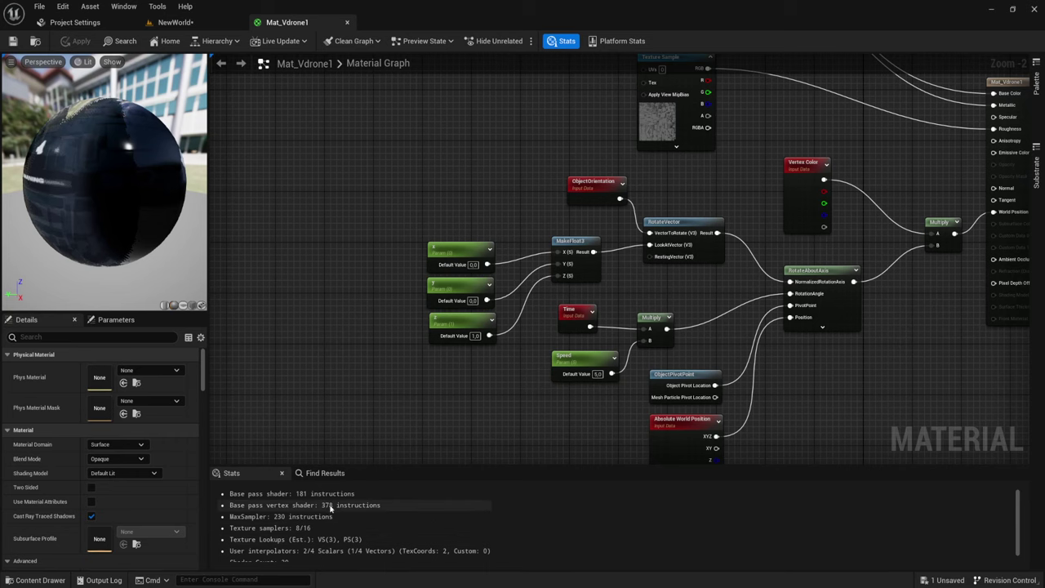
scroll(663, 273, down, 2)
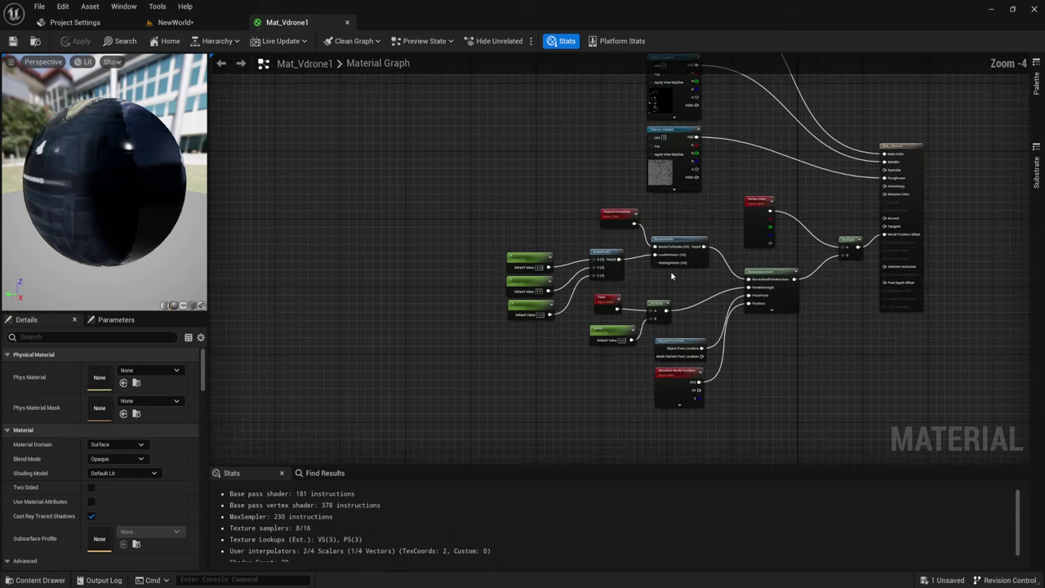
mouse_move(662, 273)
right_down()
mouse_move(571, 253)
mouse_move(584, 255)
right_up()
scroll(571, 253, up, 1)
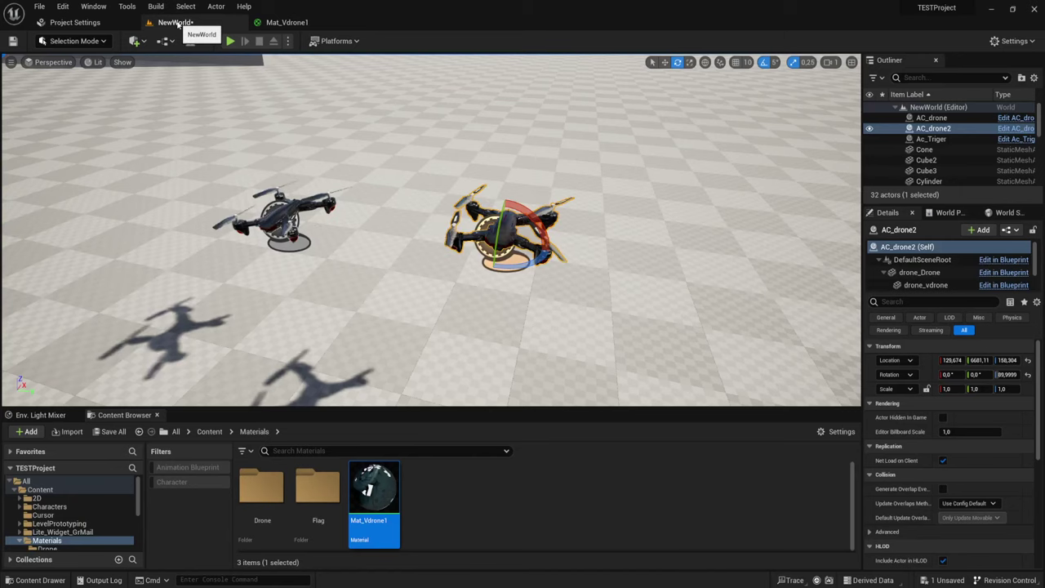
Step: Assign Mat_Vdrone1 to drone_vdrone1's Element 0 and tilt drone_Drone to about -85° on X
click(176, 22)
key(f)
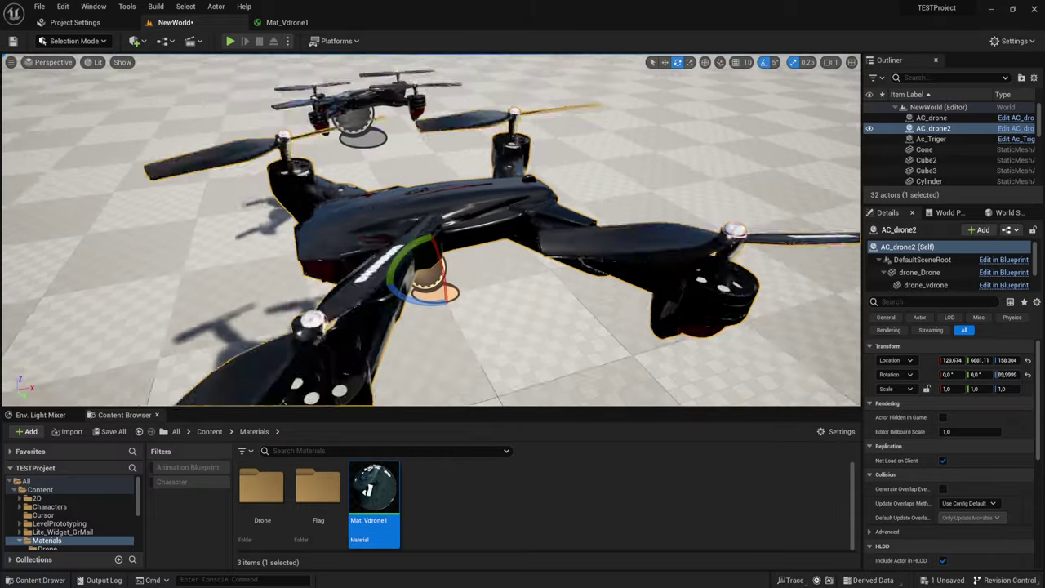
mouse_move(430, 229)
right_down()
mouse_move(431, 244)
mouse_move(391, 263)
right_up()
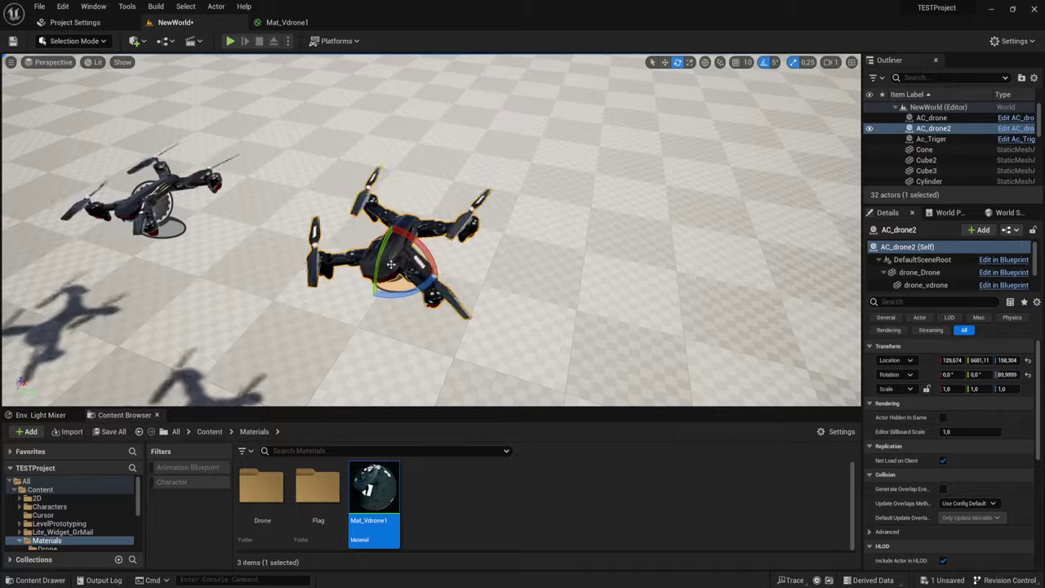
scroll(910, 283, down, 1)
click(893, 265)
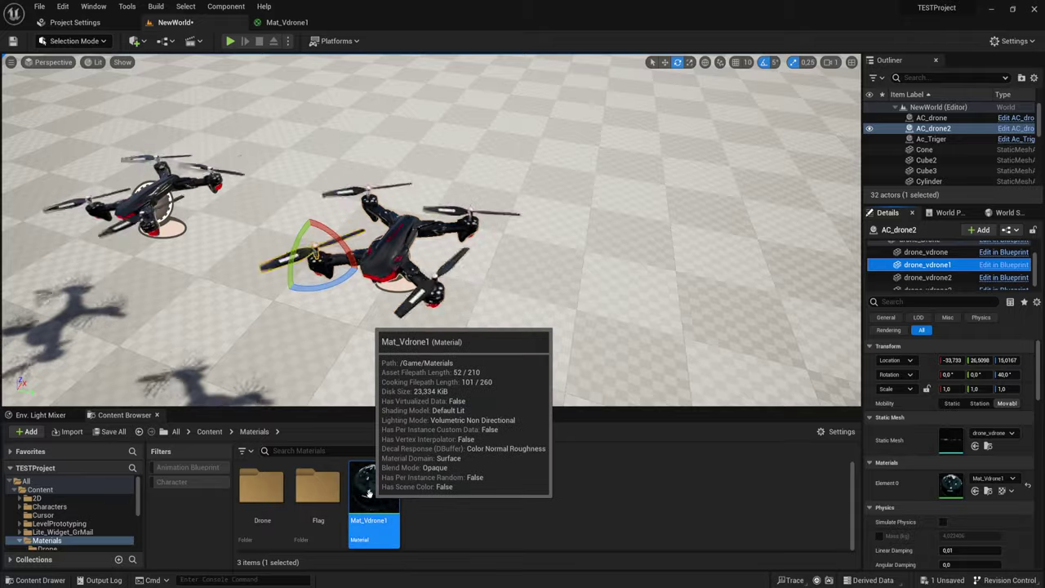
drag(371, 490, 948, 485)
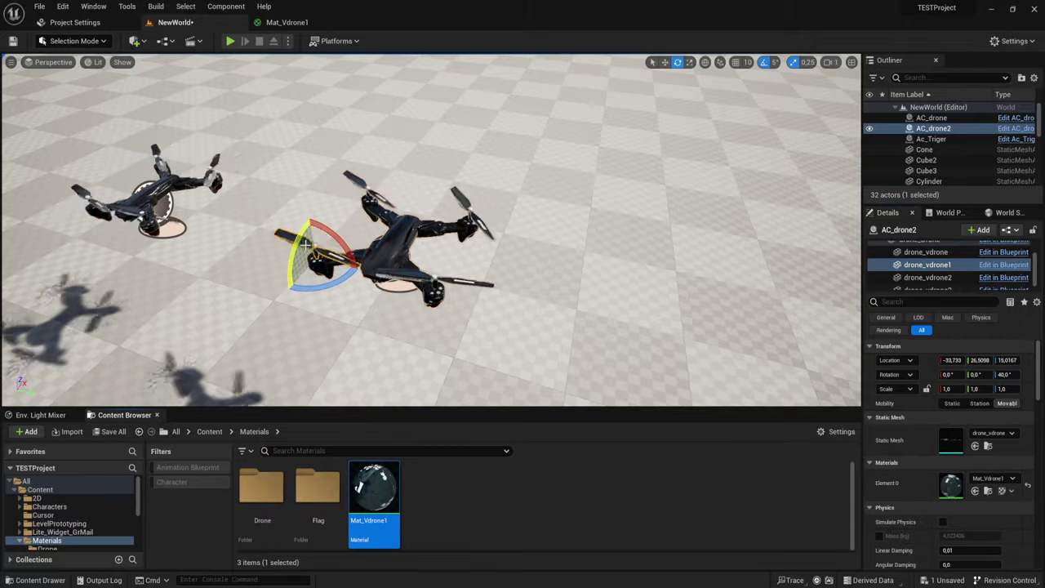
click(385, 263)
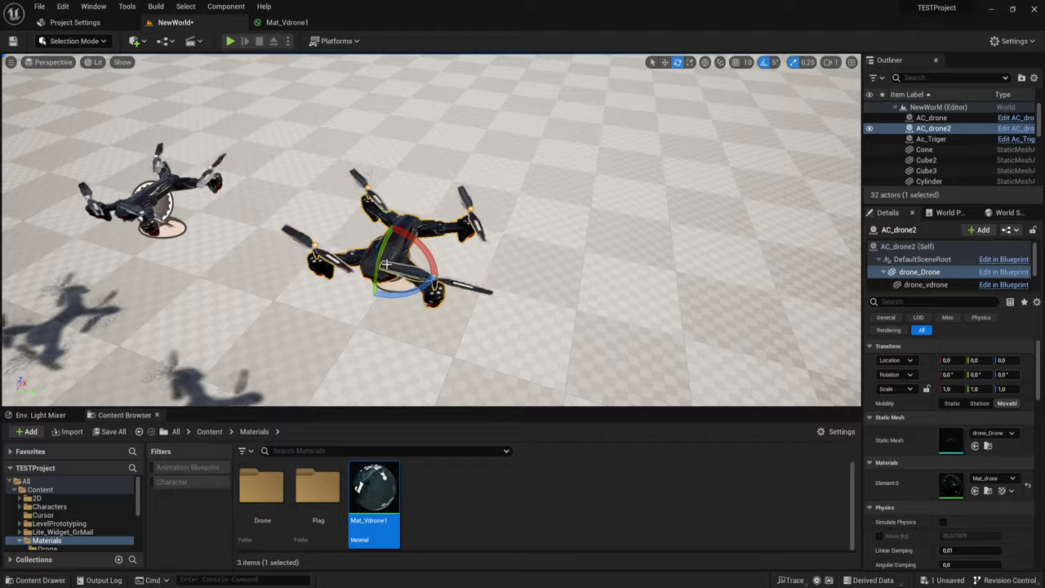
mouse_move(412, 249)
mouse_down()
mouse_move(392, 303)
mouse_move(457, 277)
mouse_move(469, 245)
mouse_up()
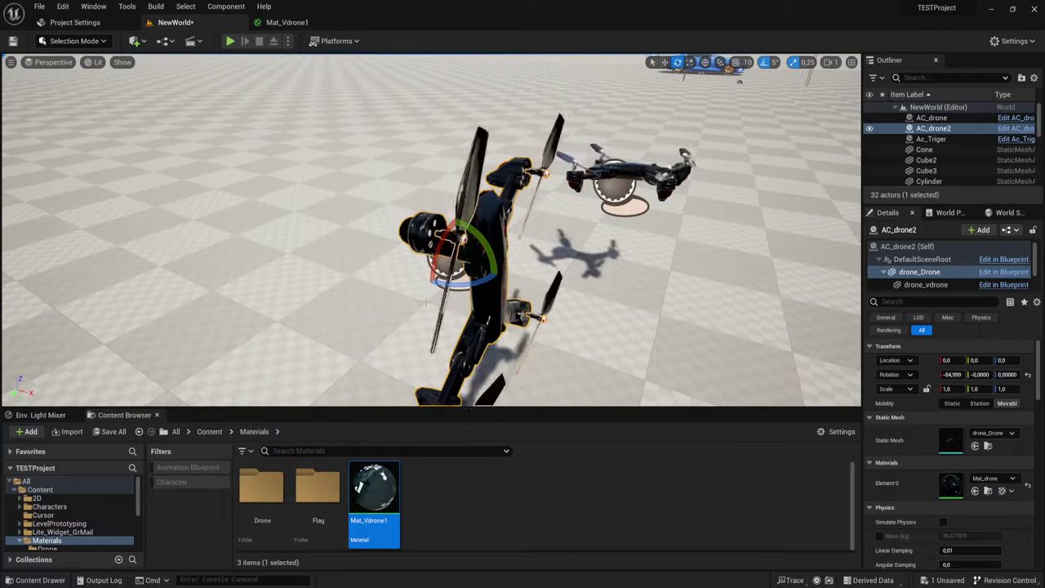
Step: Rotate the small AC_drone from vertical to roughly level
click(618, 176)
mouse_move(620, 145)
mouse_down()
mouse_move(632, 249)
mouse_move(620, 262)
mouse_up()
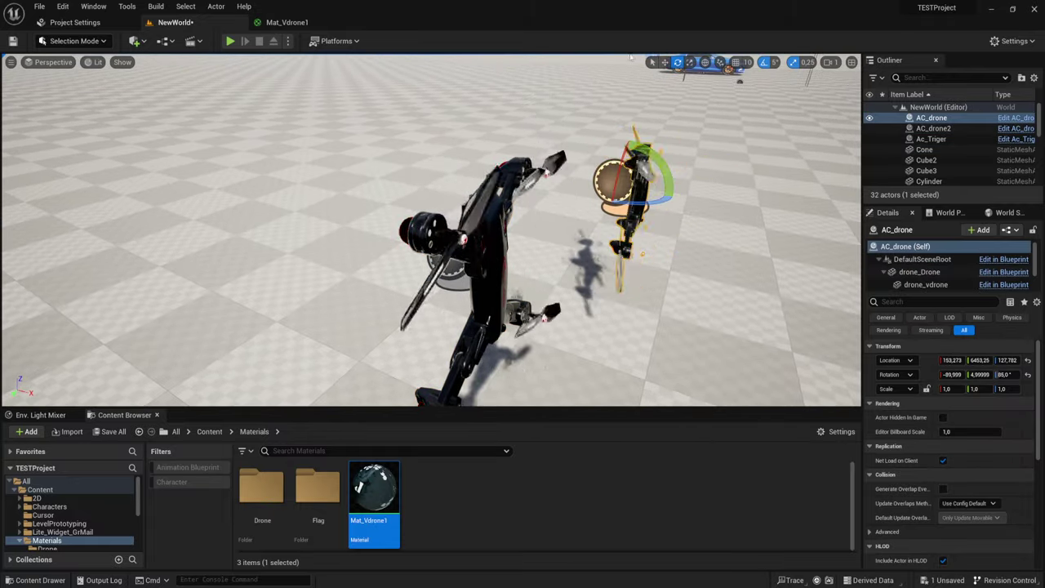
mouse_move(665, 184)
mouse_down()
mouse_move(628, 147)
mouse_move(645, 168)
mouse_up()
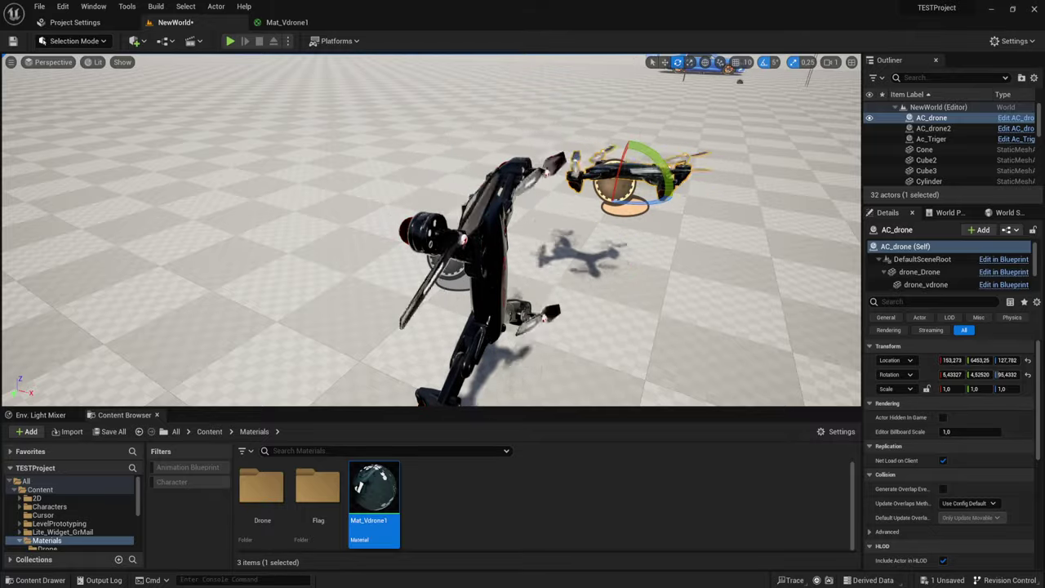
right_drag(490, 245, 620, 245)
mouse_move(490, 245)
right_down()
mouse_move(457, 253)
mouse_move(489, 245)
right_up()
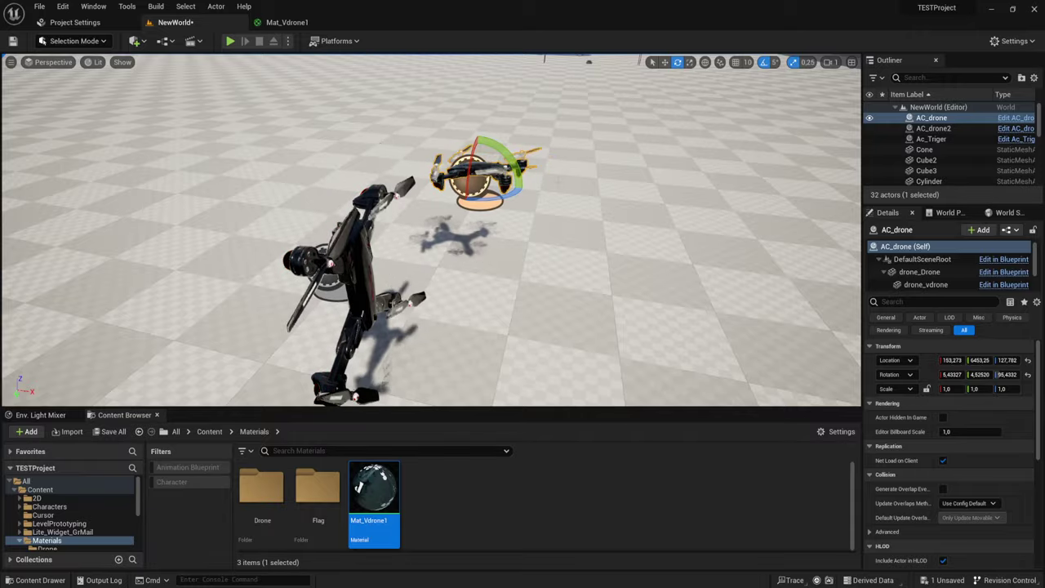
scroll(430, 229, down, 2)
scroll(400, 277, up, 2)
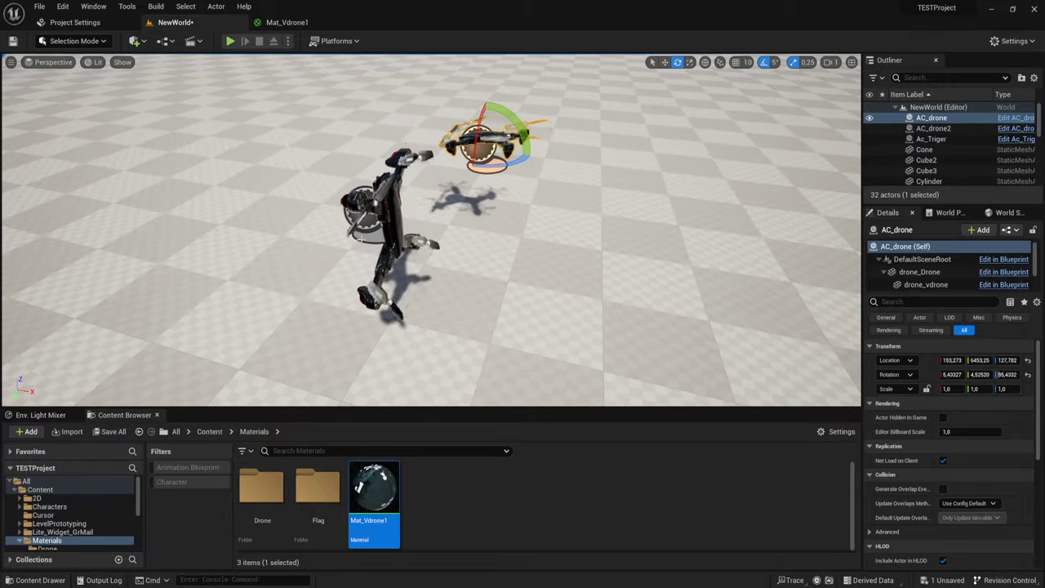
Step: Rotate AC_drone2 90° around X so it lies level, about 85, 0, 90
click(399, 277)
mouse_move(353, 219)
mouse_down()
mouse_move(380, 252)
mouse_move(437, 213)
mouse_up()
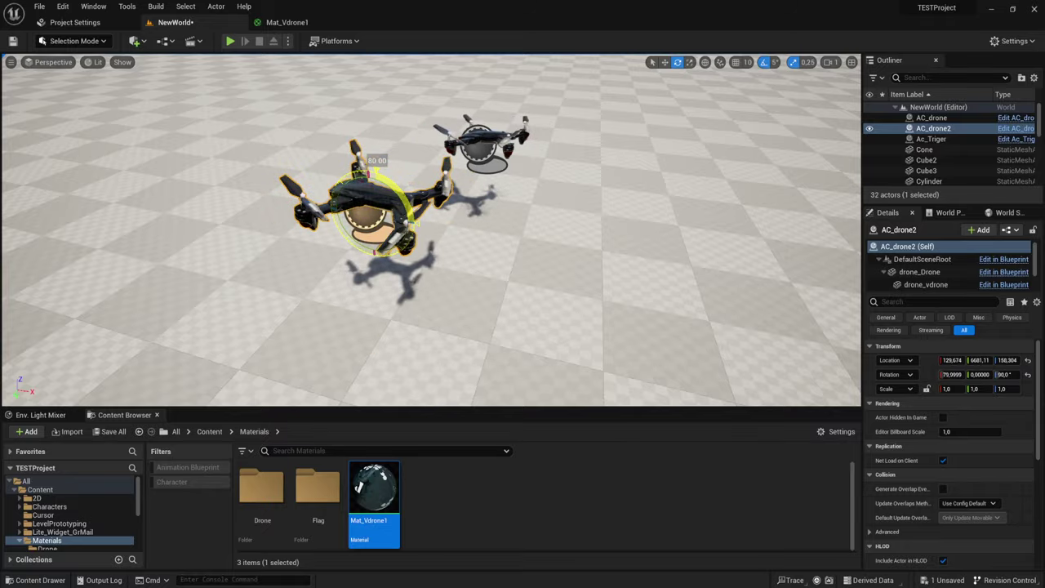
right_drag(437, 215, 522, 201)
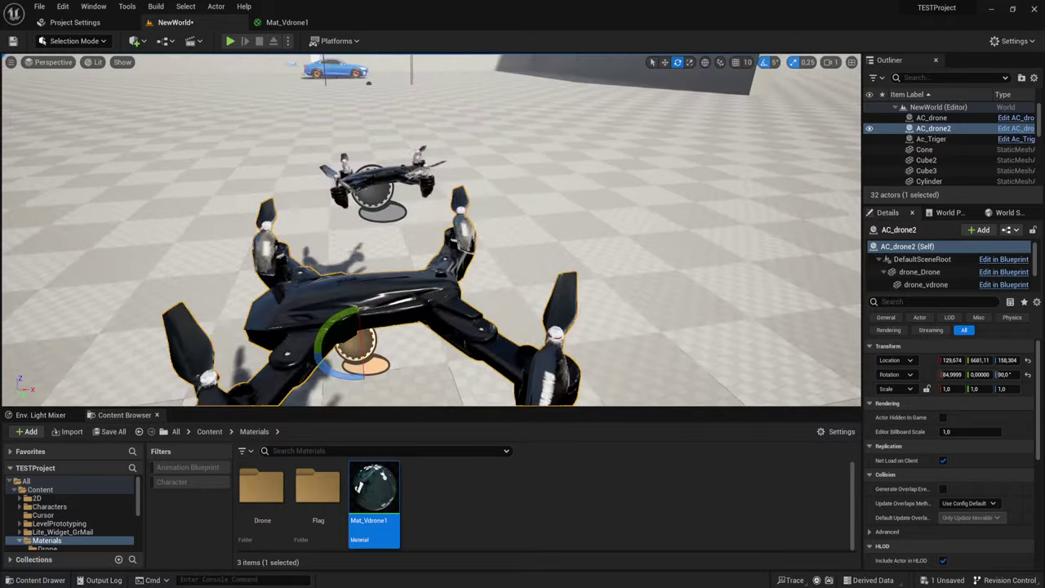